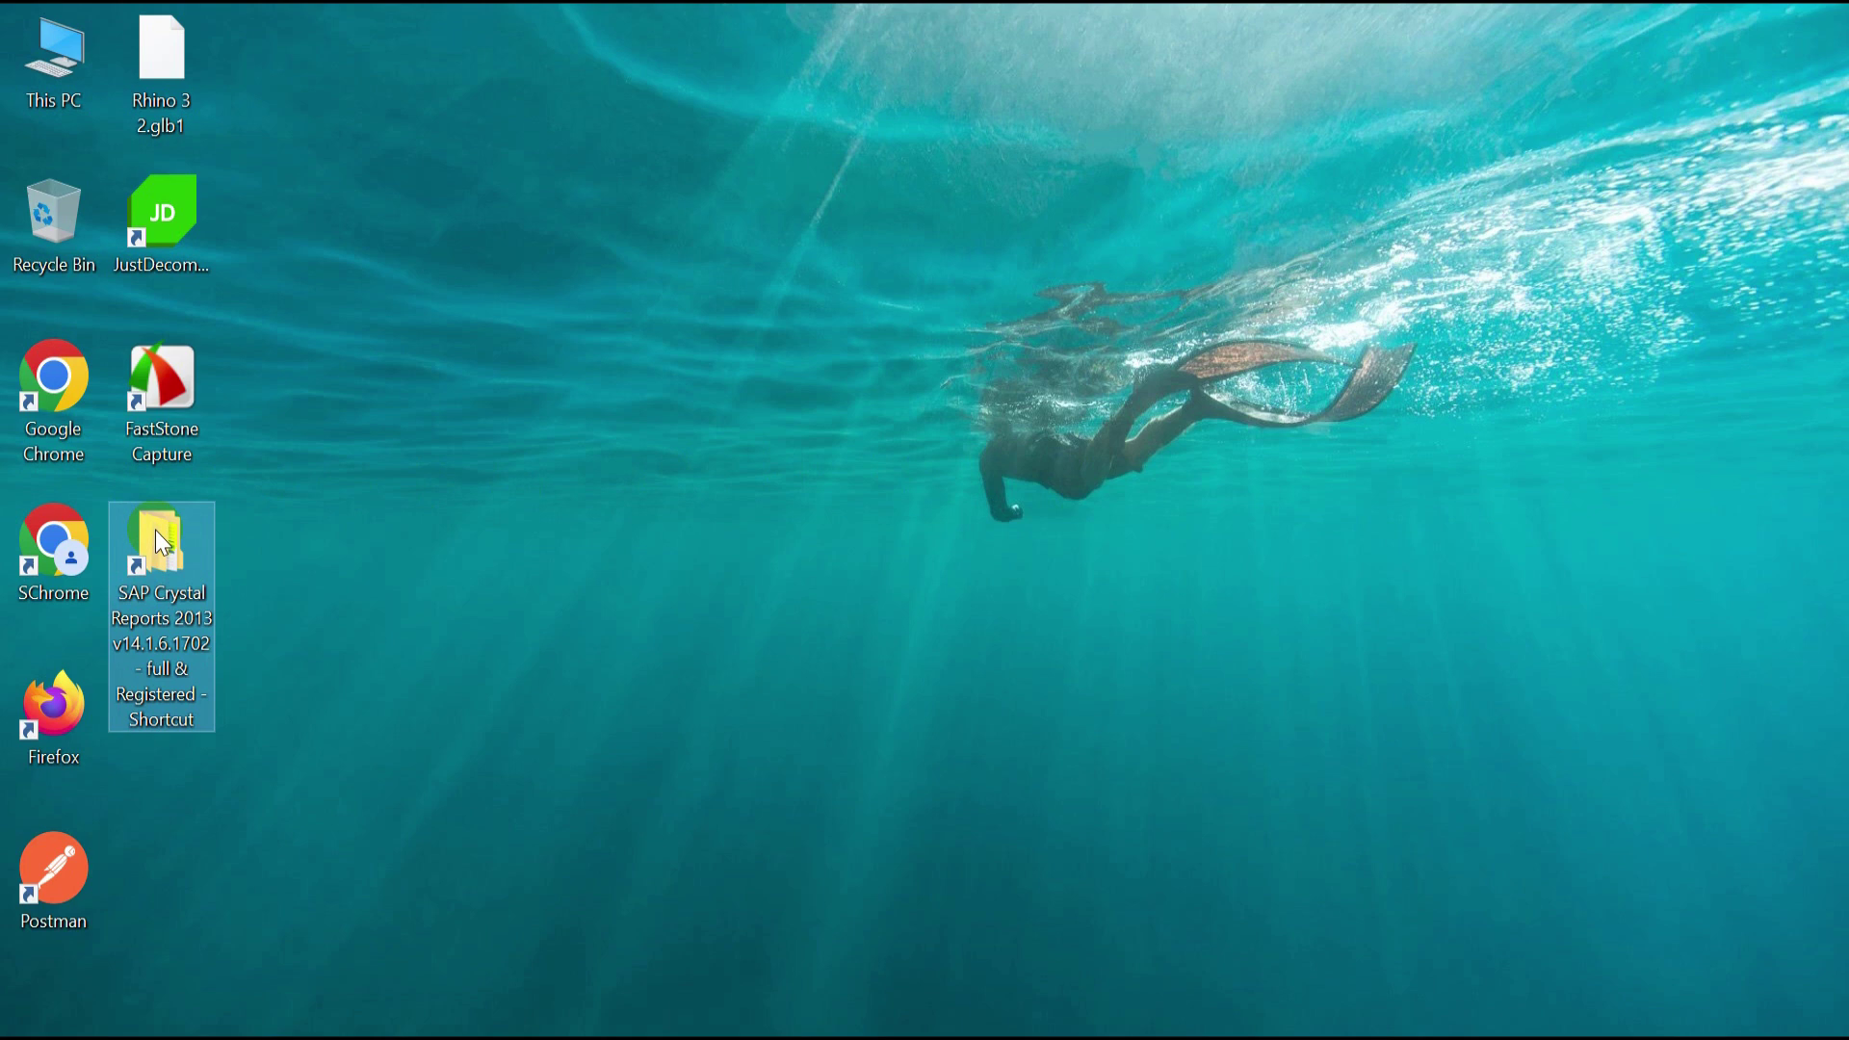
Step: Run setup.exe from the "1 - SAP Crystal Reports 2013 v14.1.5.1501 - full & Registered" folder with English as the setup language
double_click(154, 530)
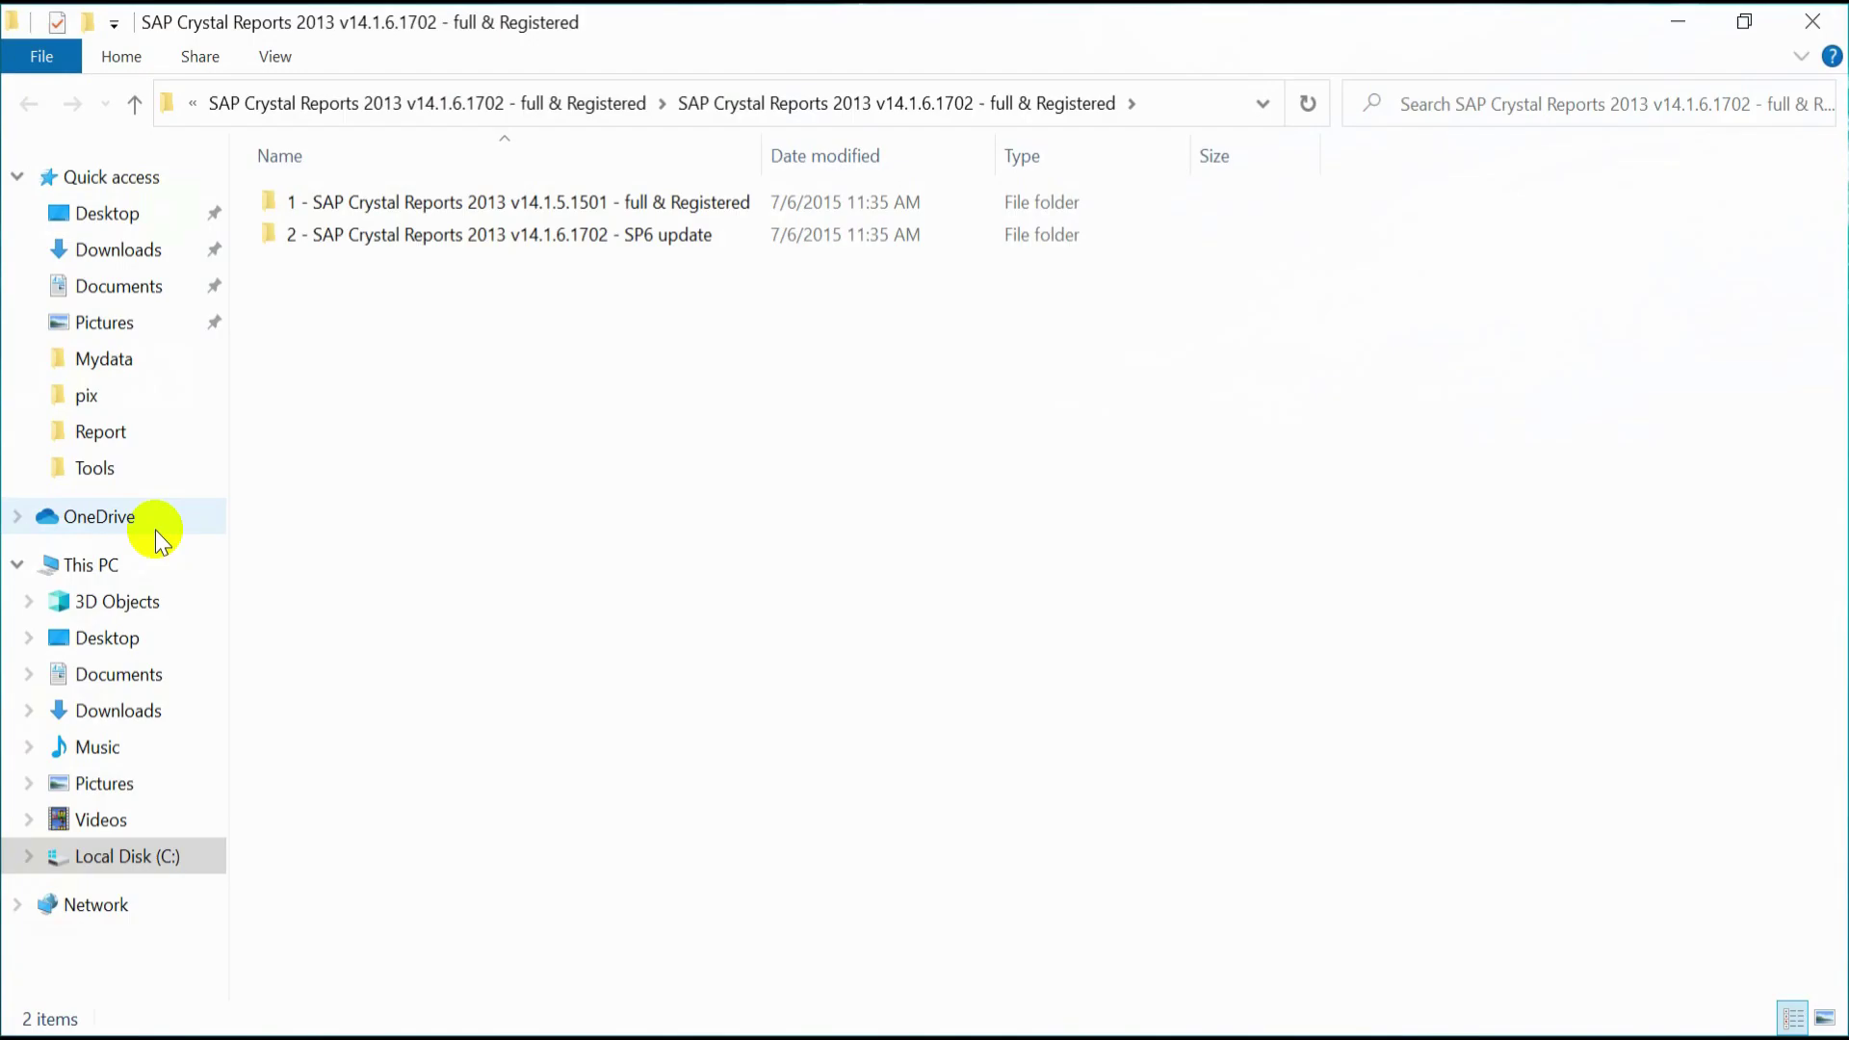
double_click(754, 197)
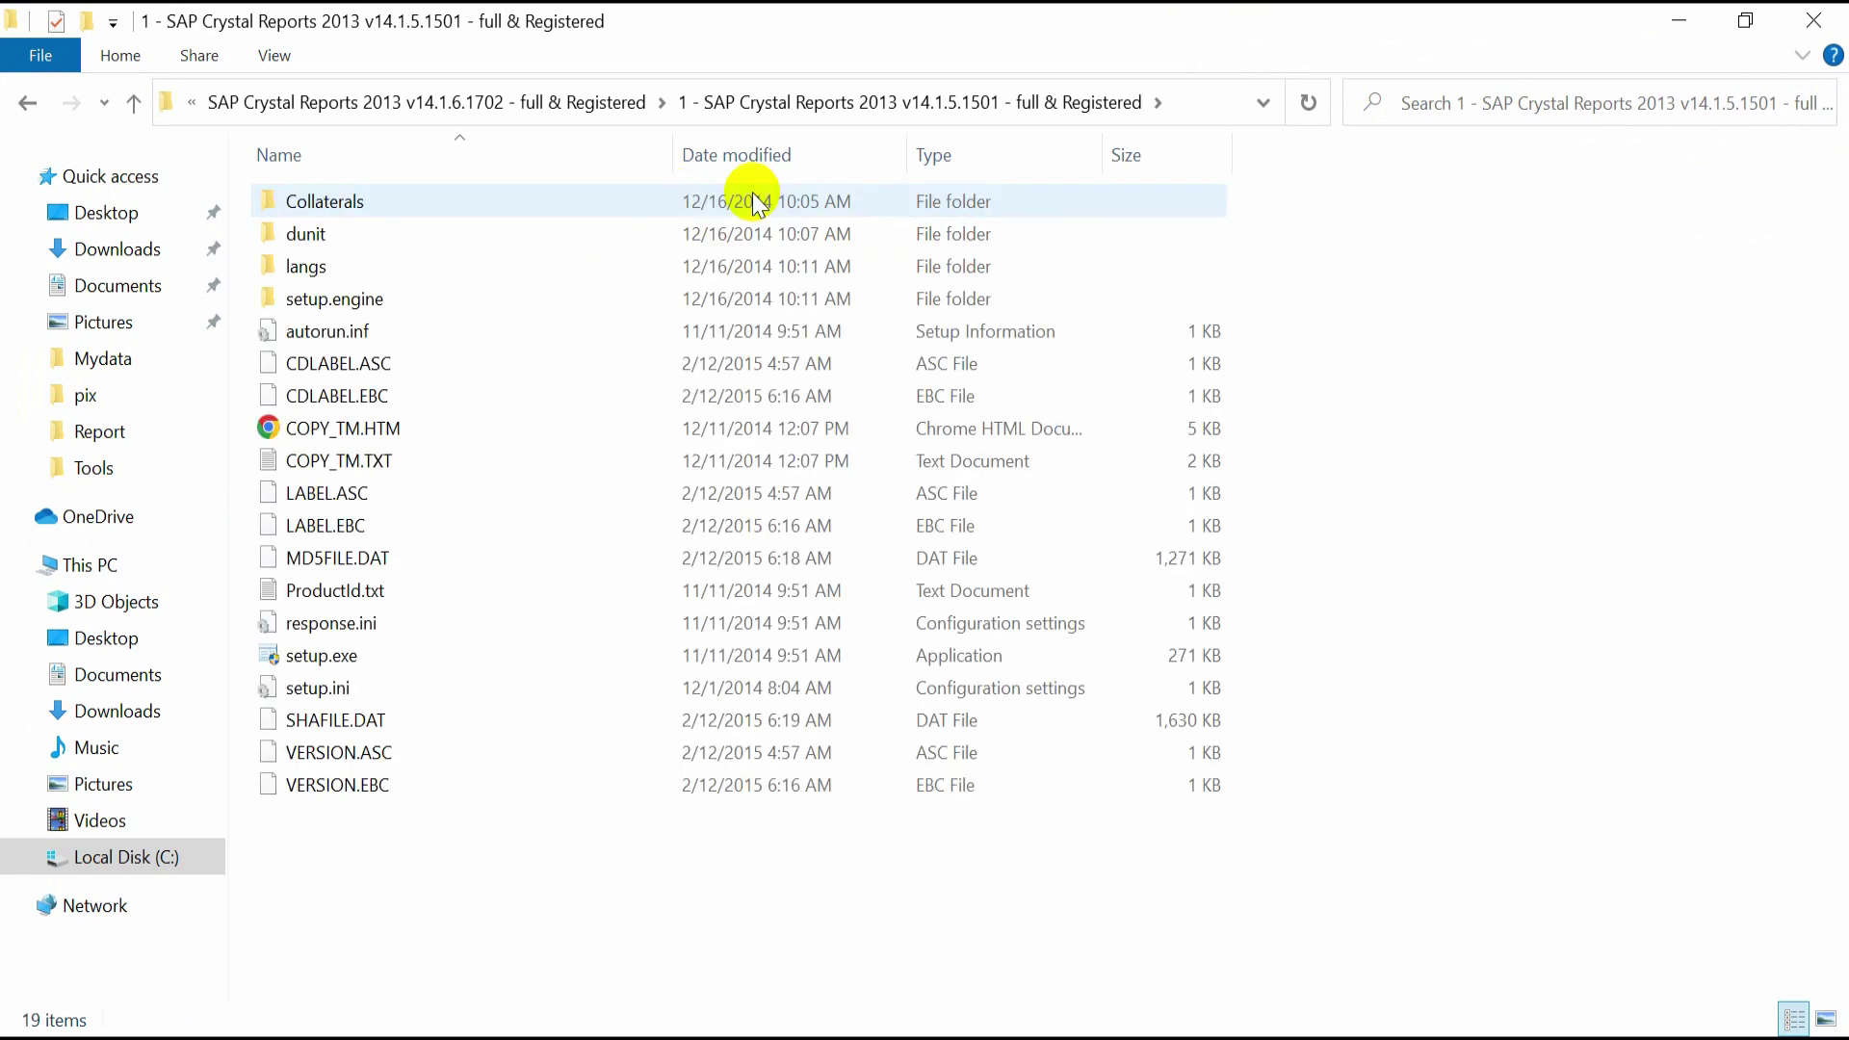
left_click(324, 661)
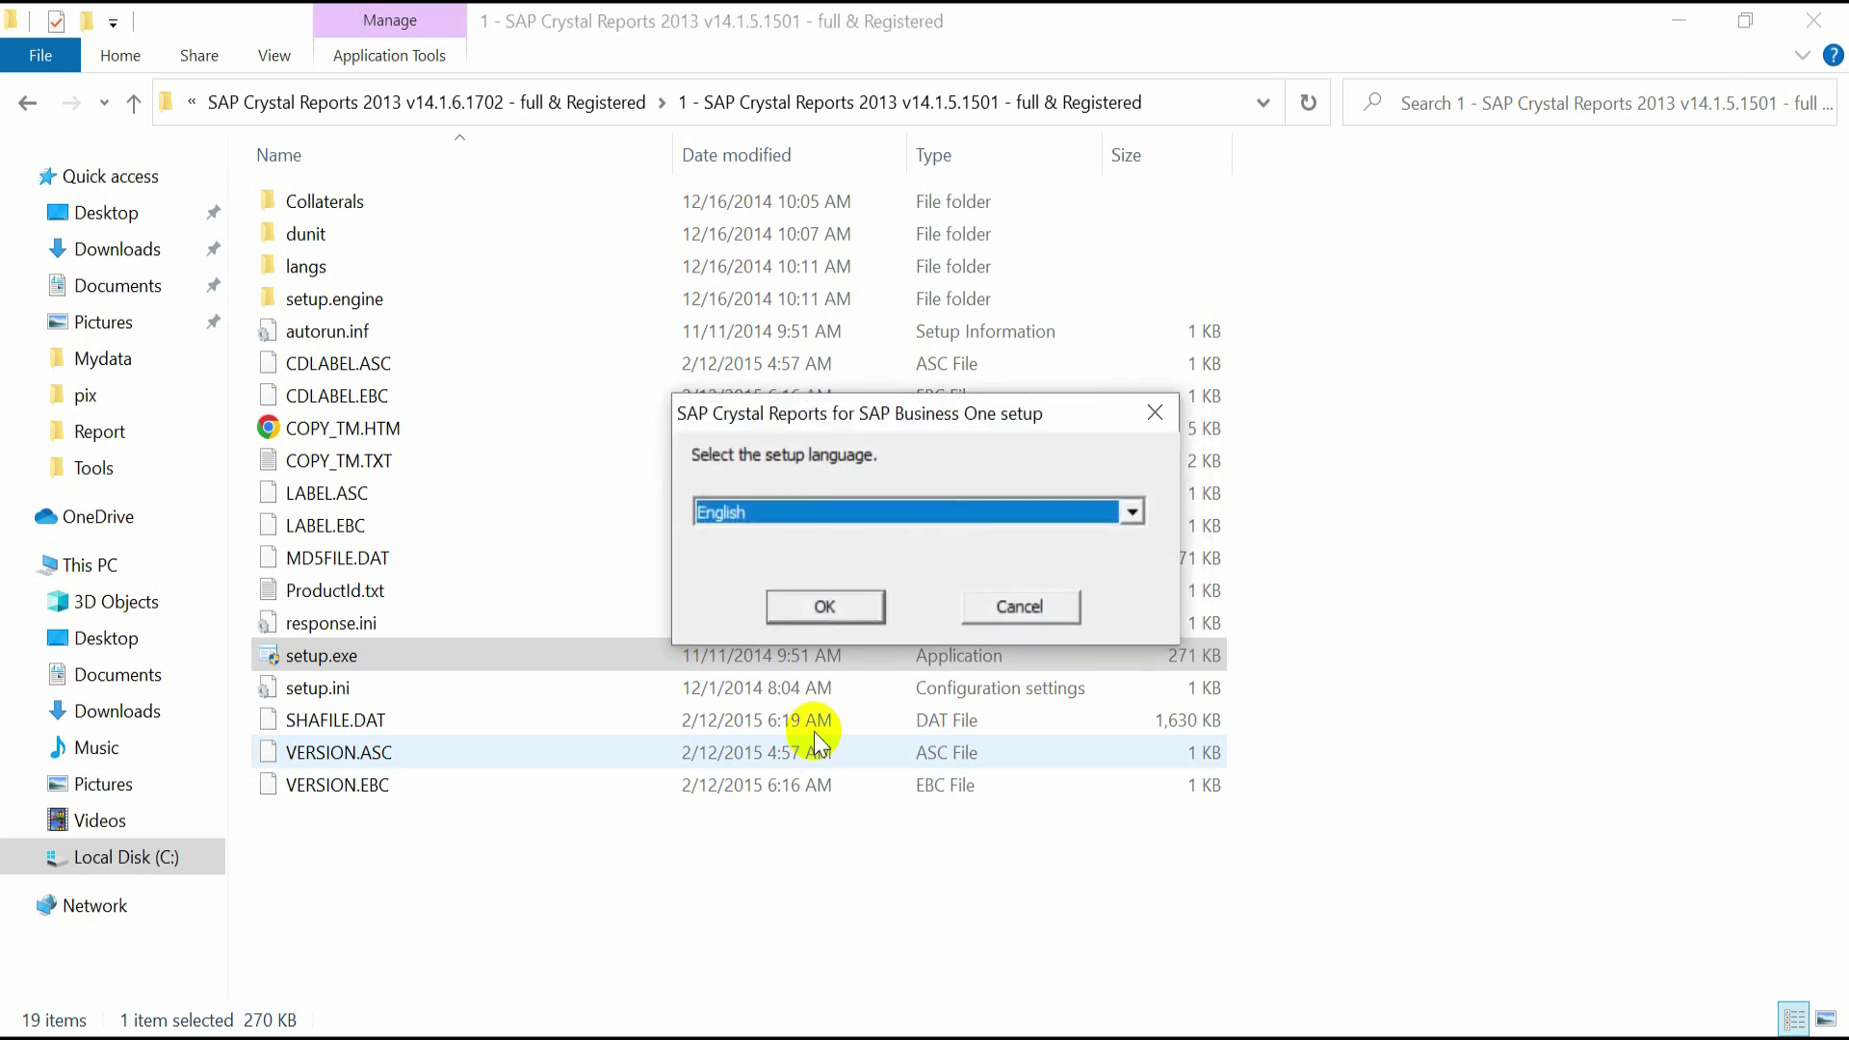
left_click(825, 606)
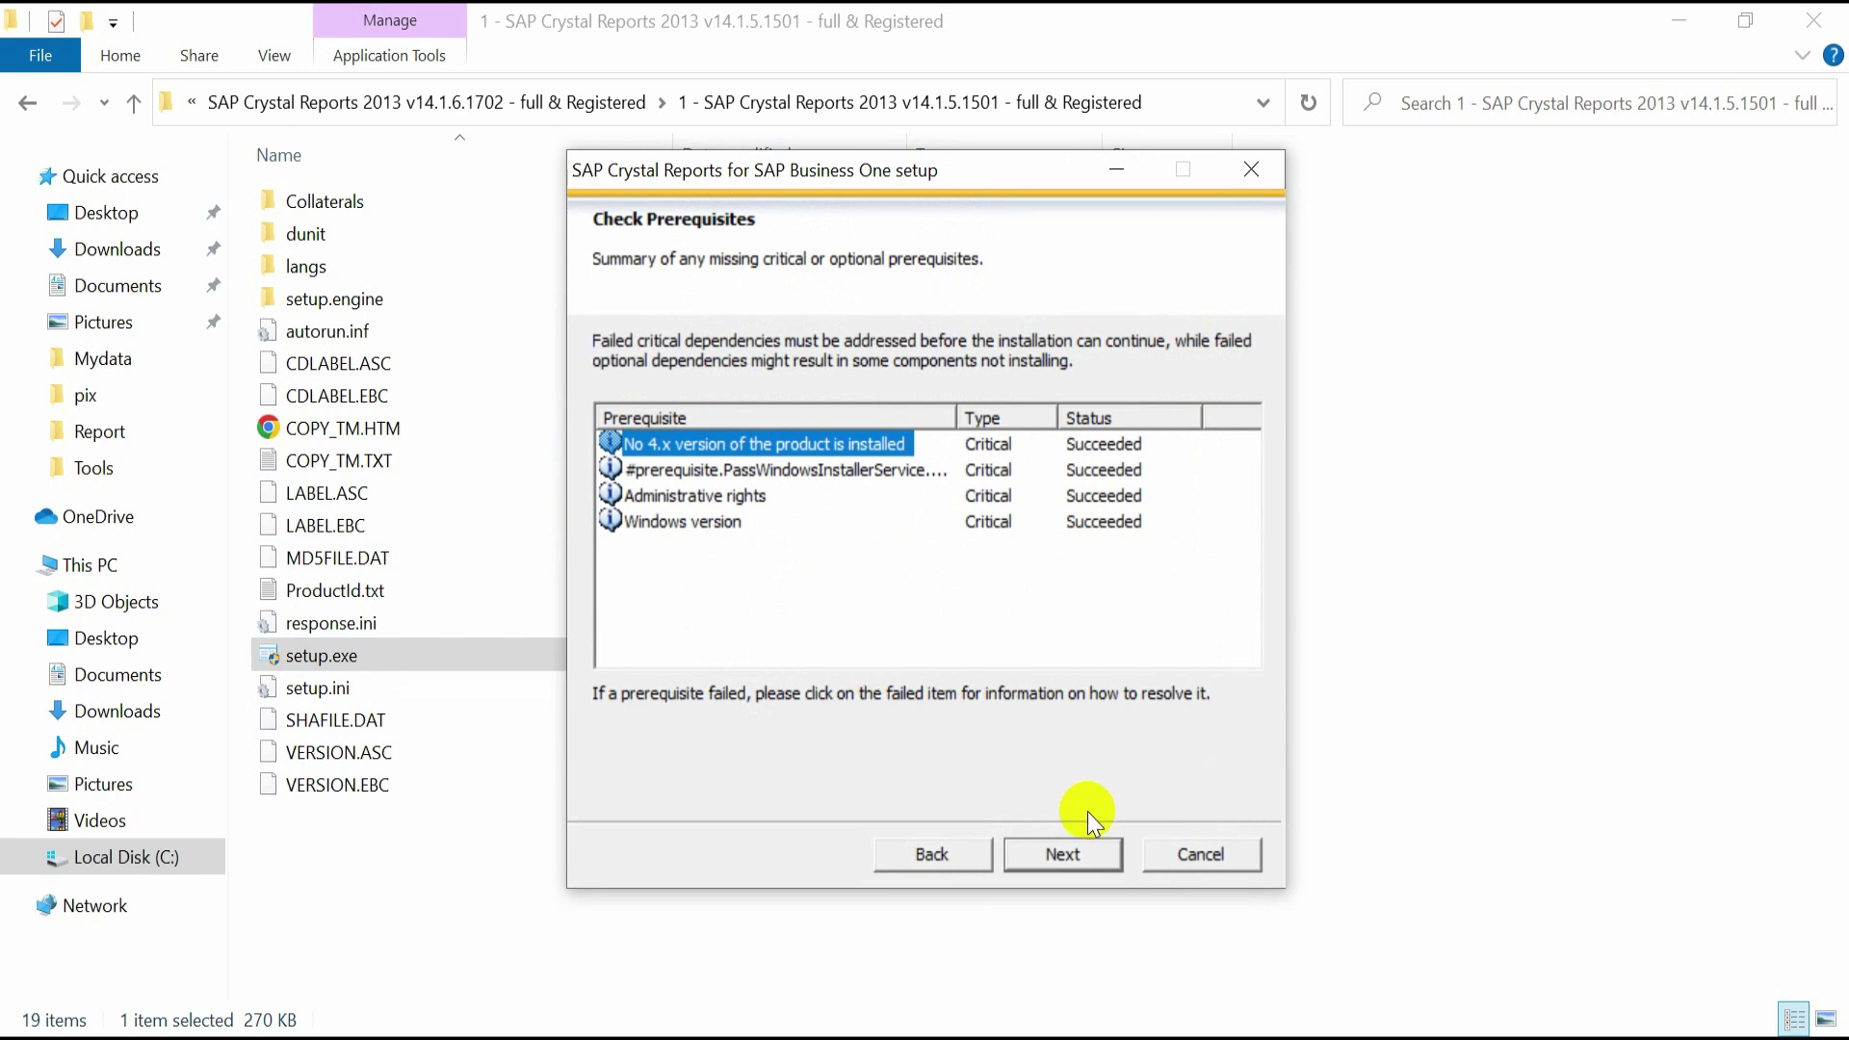
Step: Proceed past the prerequisites check and accept the license agreement in the SAP Crystal Reports for SAP Business One setup
left_click(1073, 855)
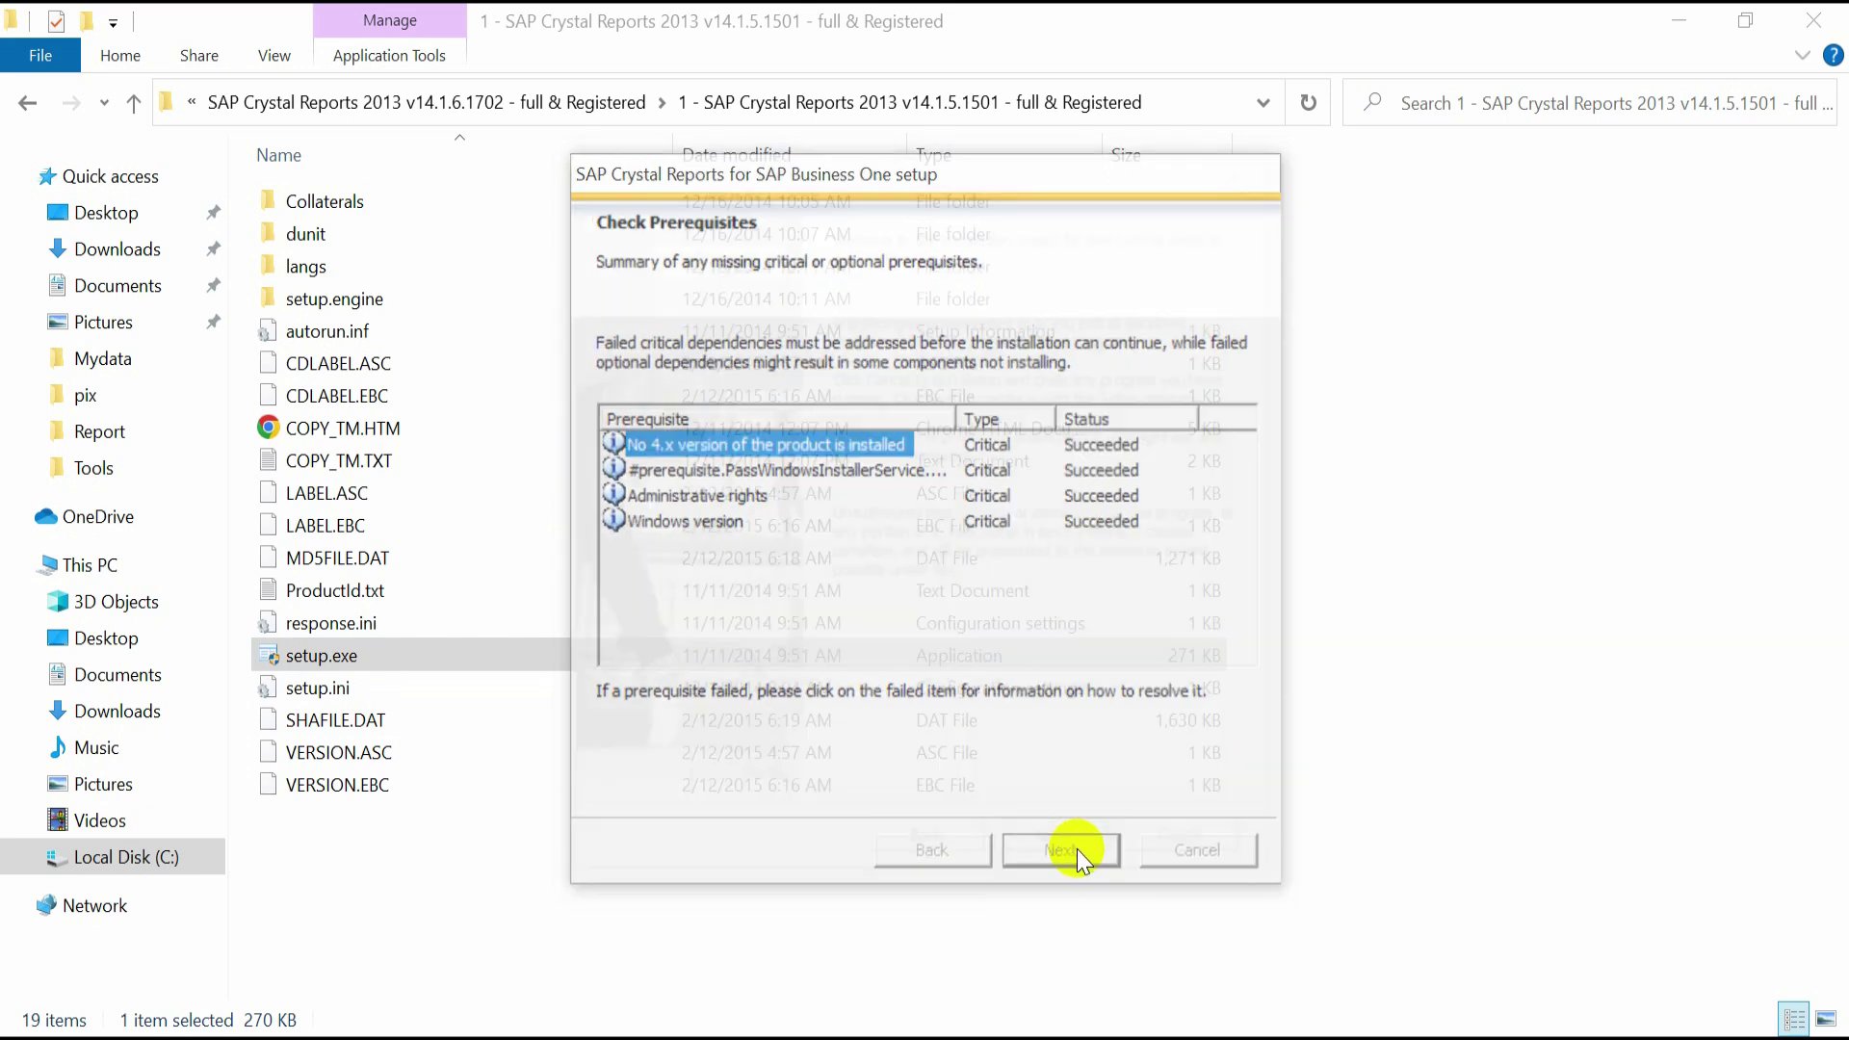
left_click(1063, 854)
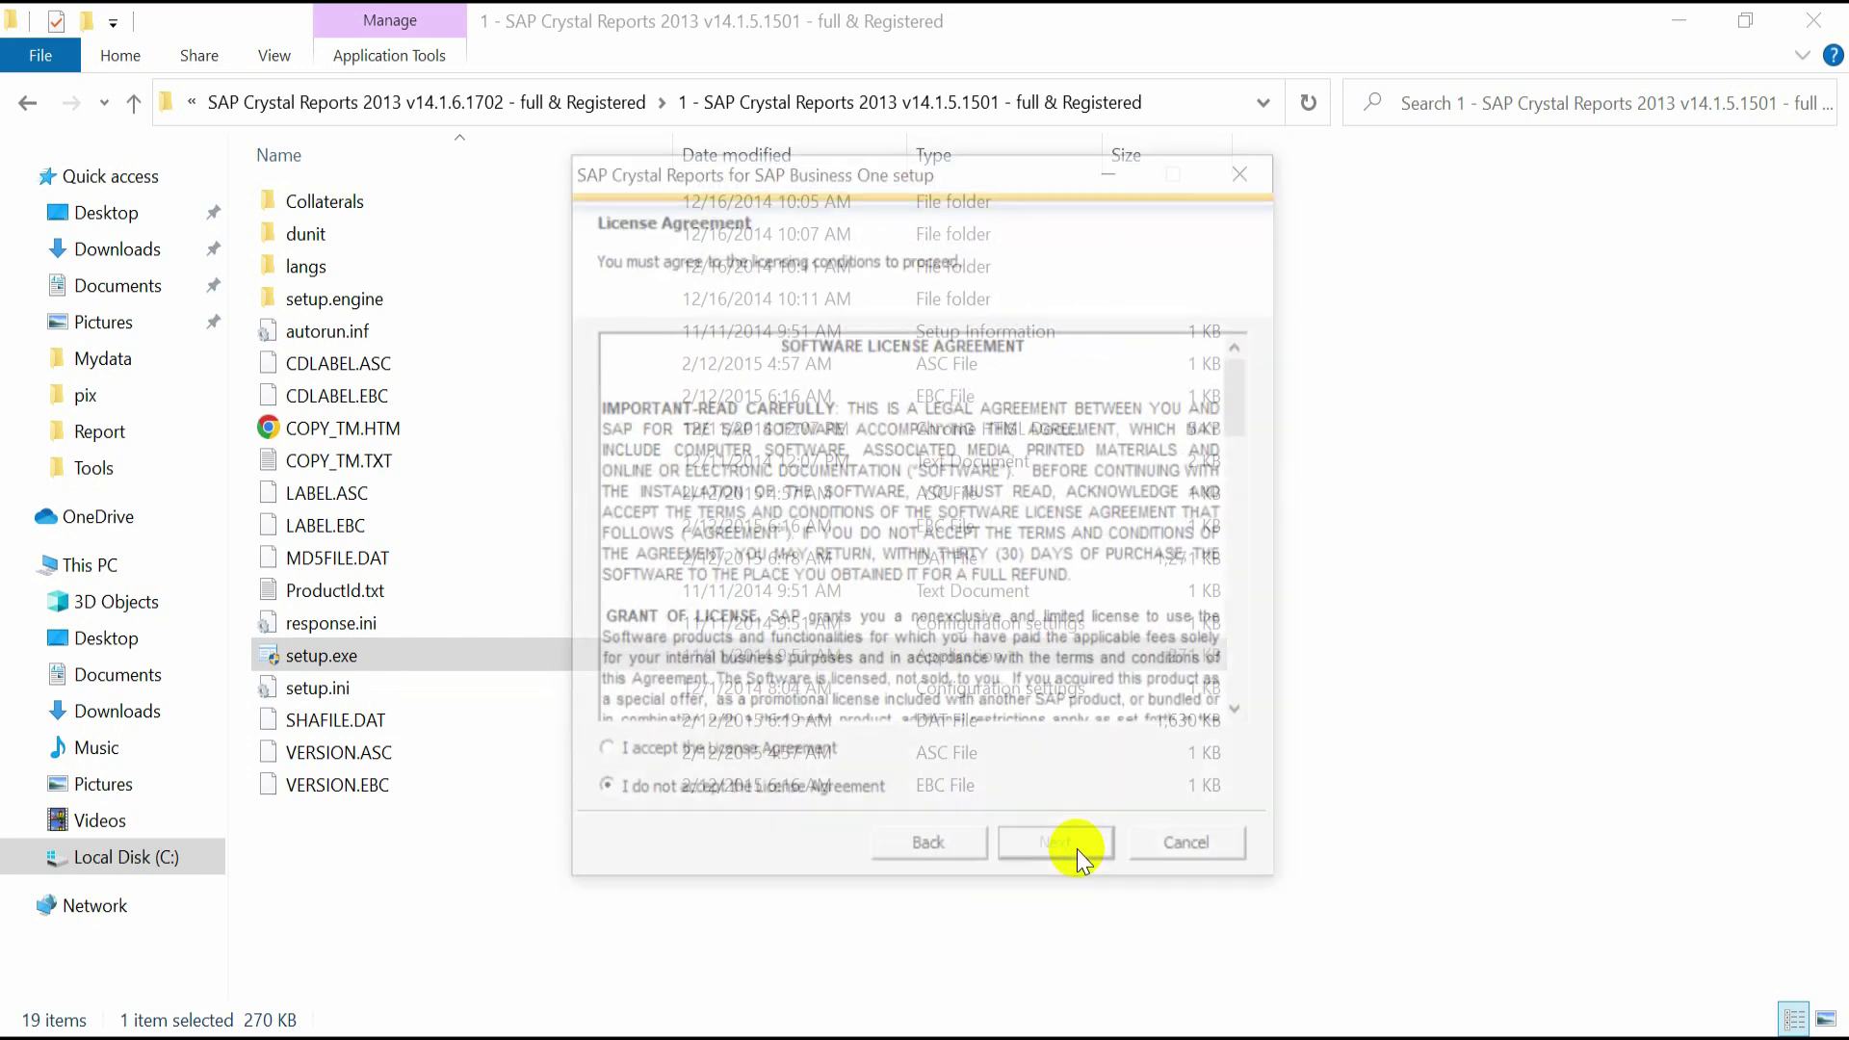
left_click(784, 757)
left_click(1099, 864)
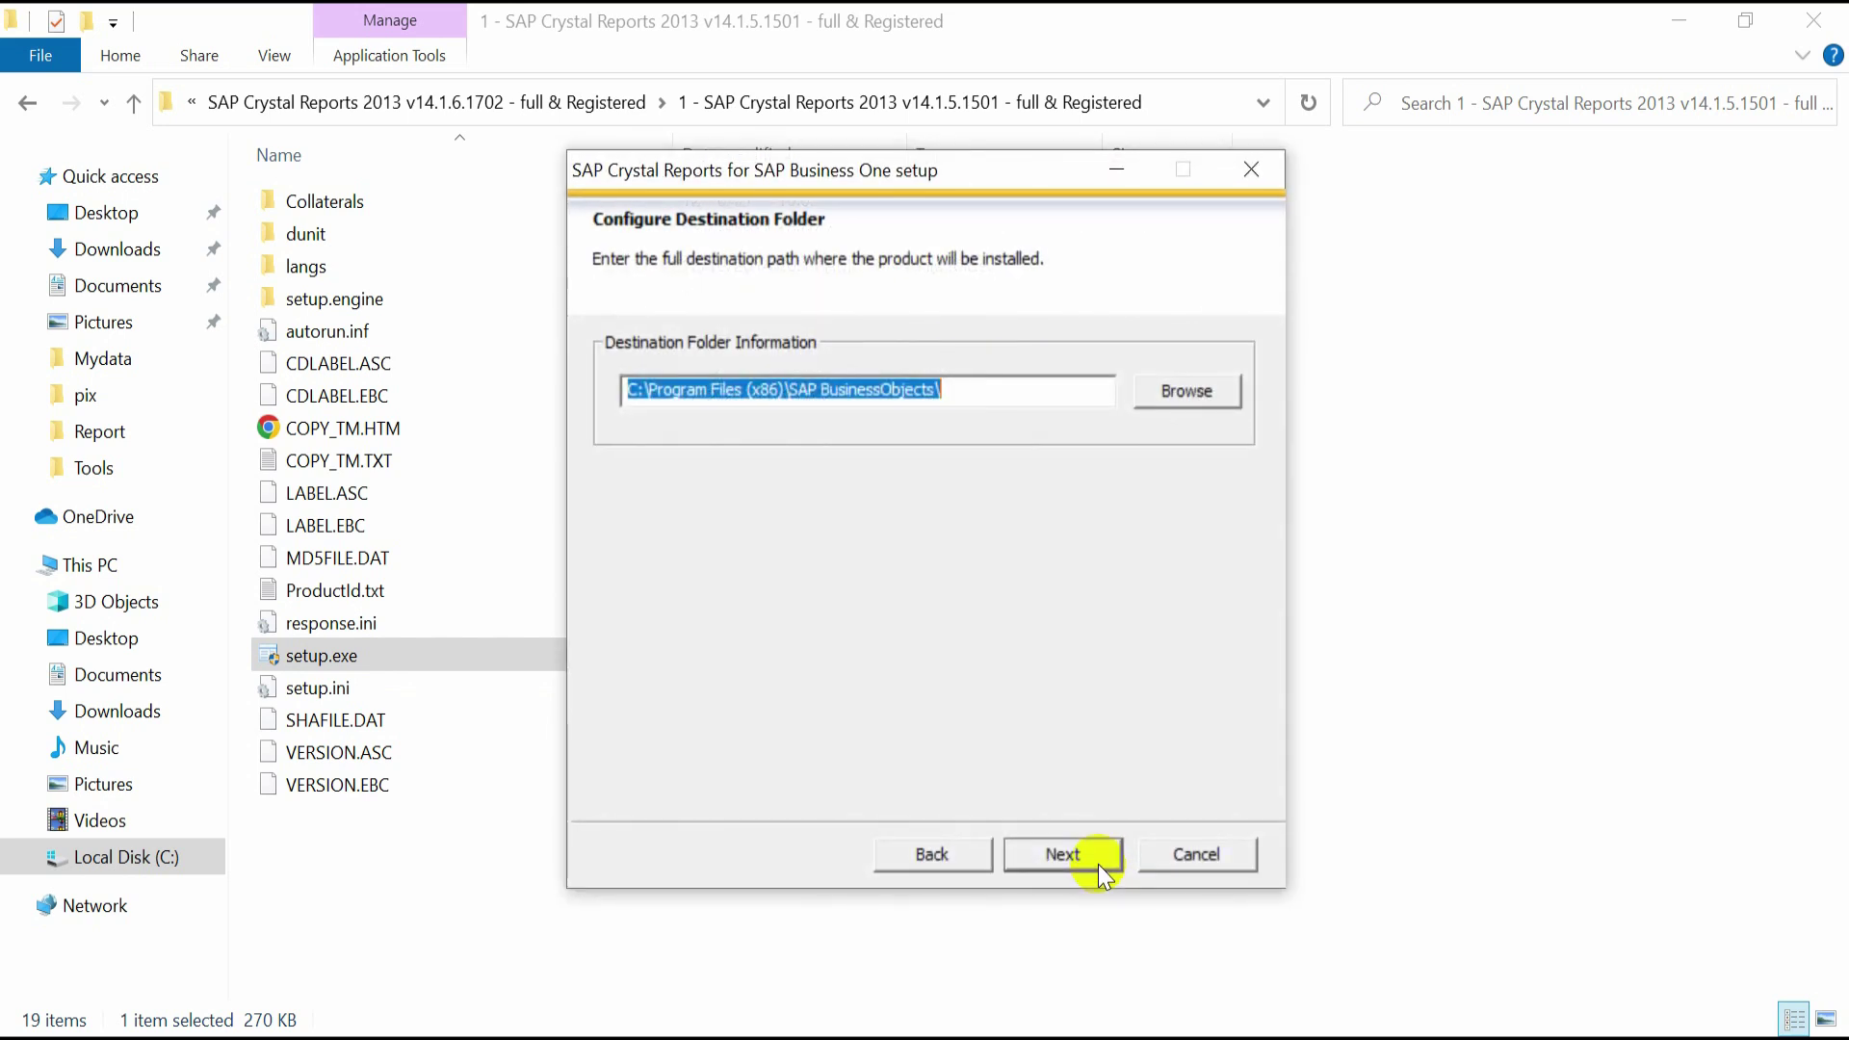
Step: Install with the default destination C:\Program Files (x86)\SAP BusinessObjects\, only the English language package and the Typical install type, and finish the setup
left_click(977, 393)
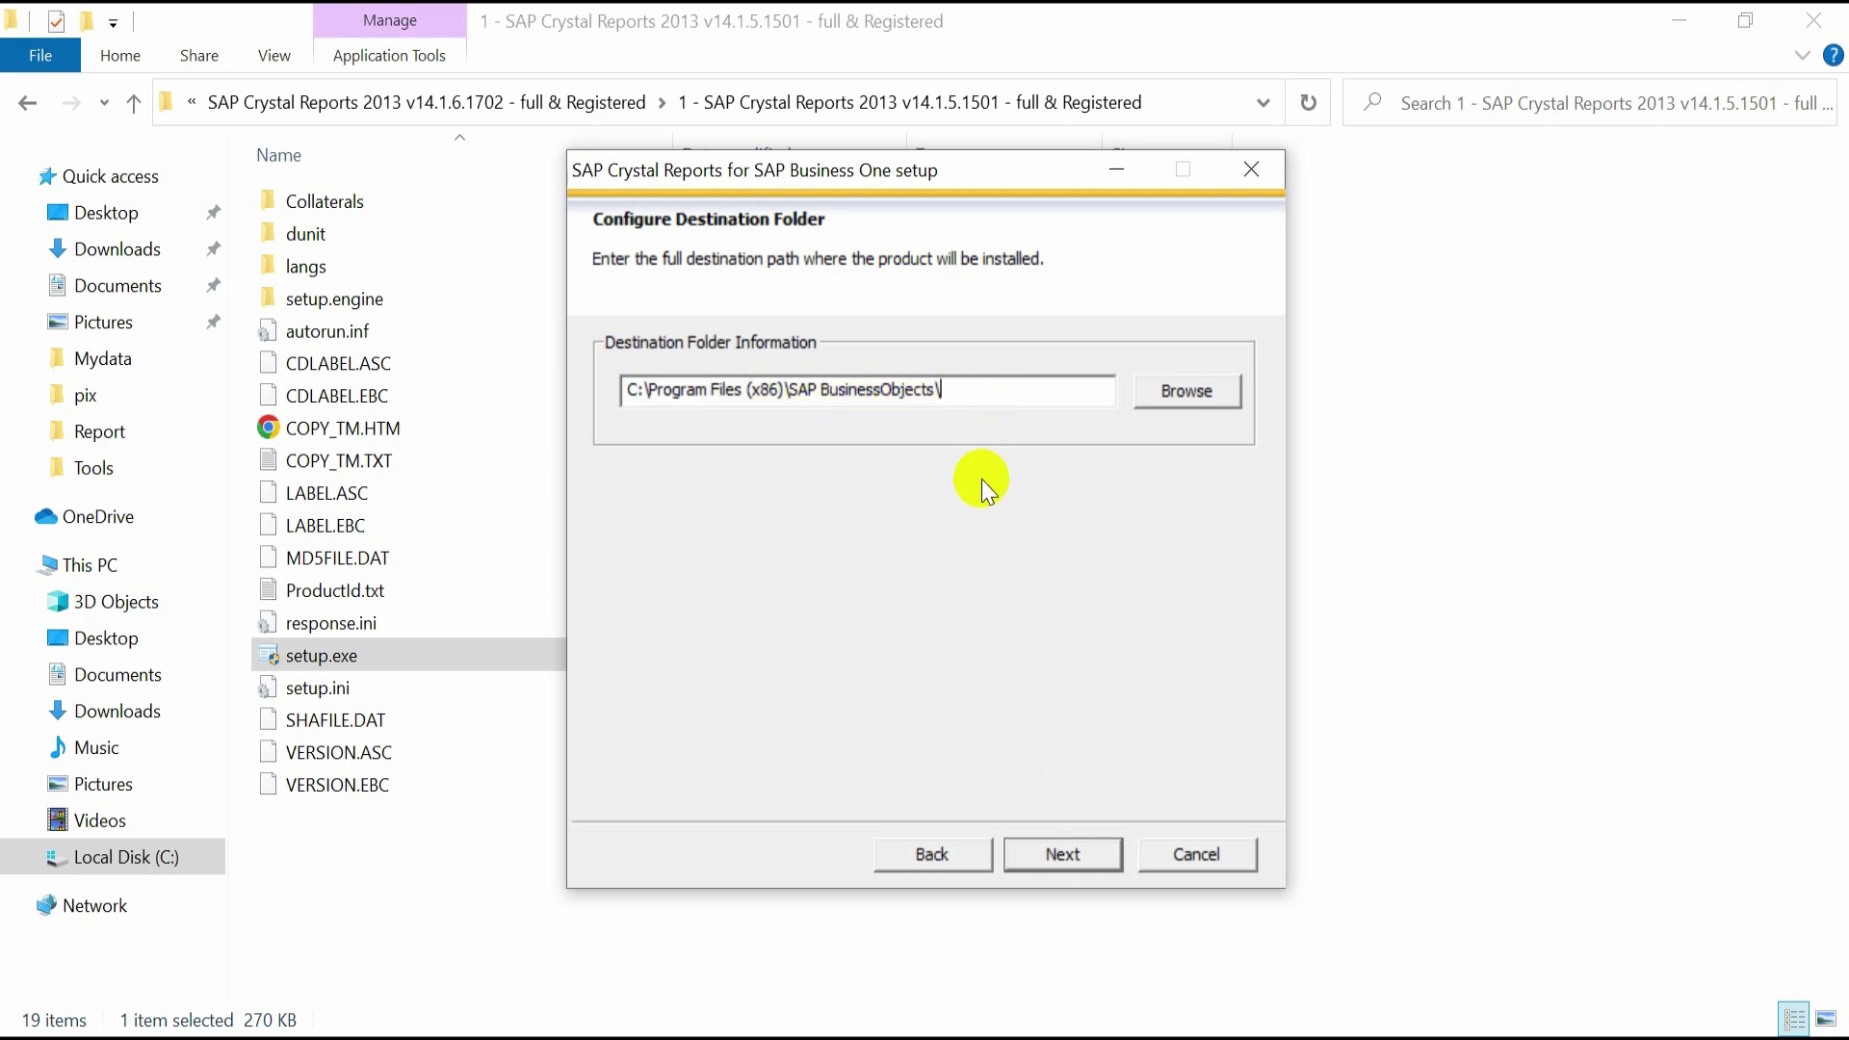
left_click(1102, 853)
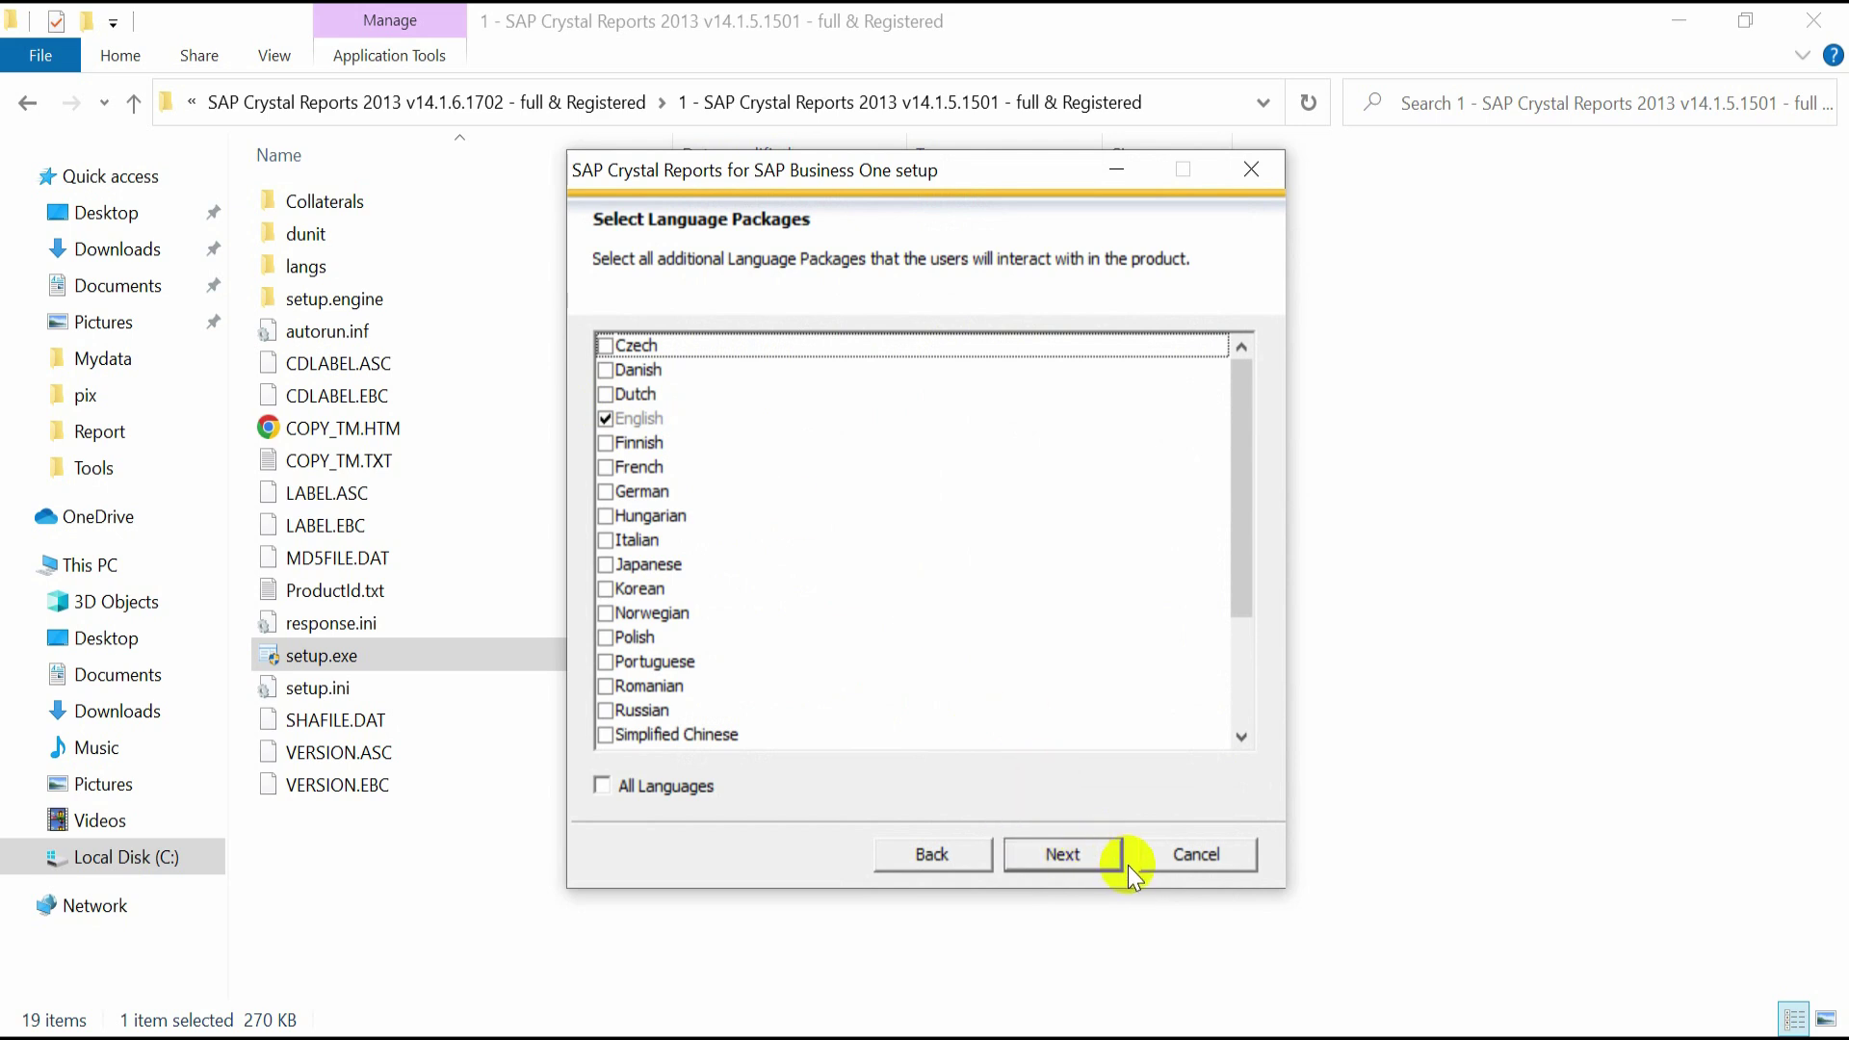
left_click(1100, 850)
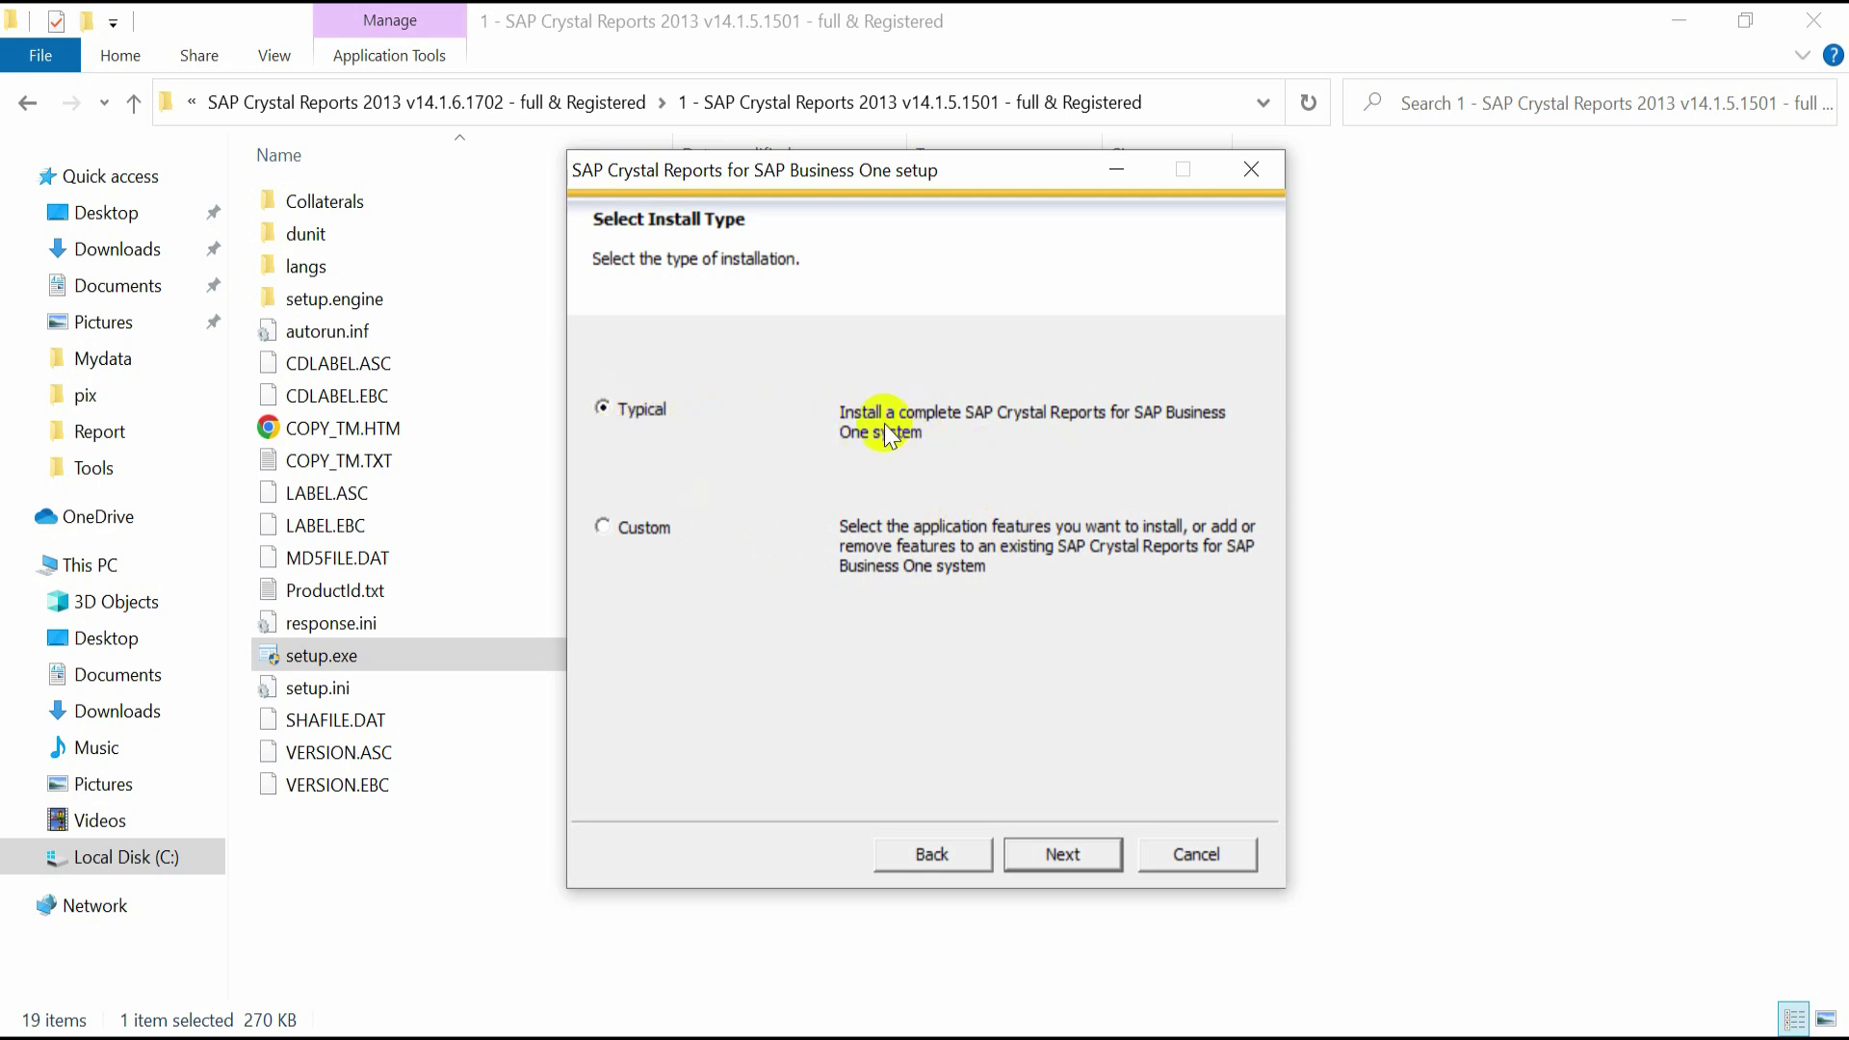
left_click(1101, 852)
left_click(1100, 853)
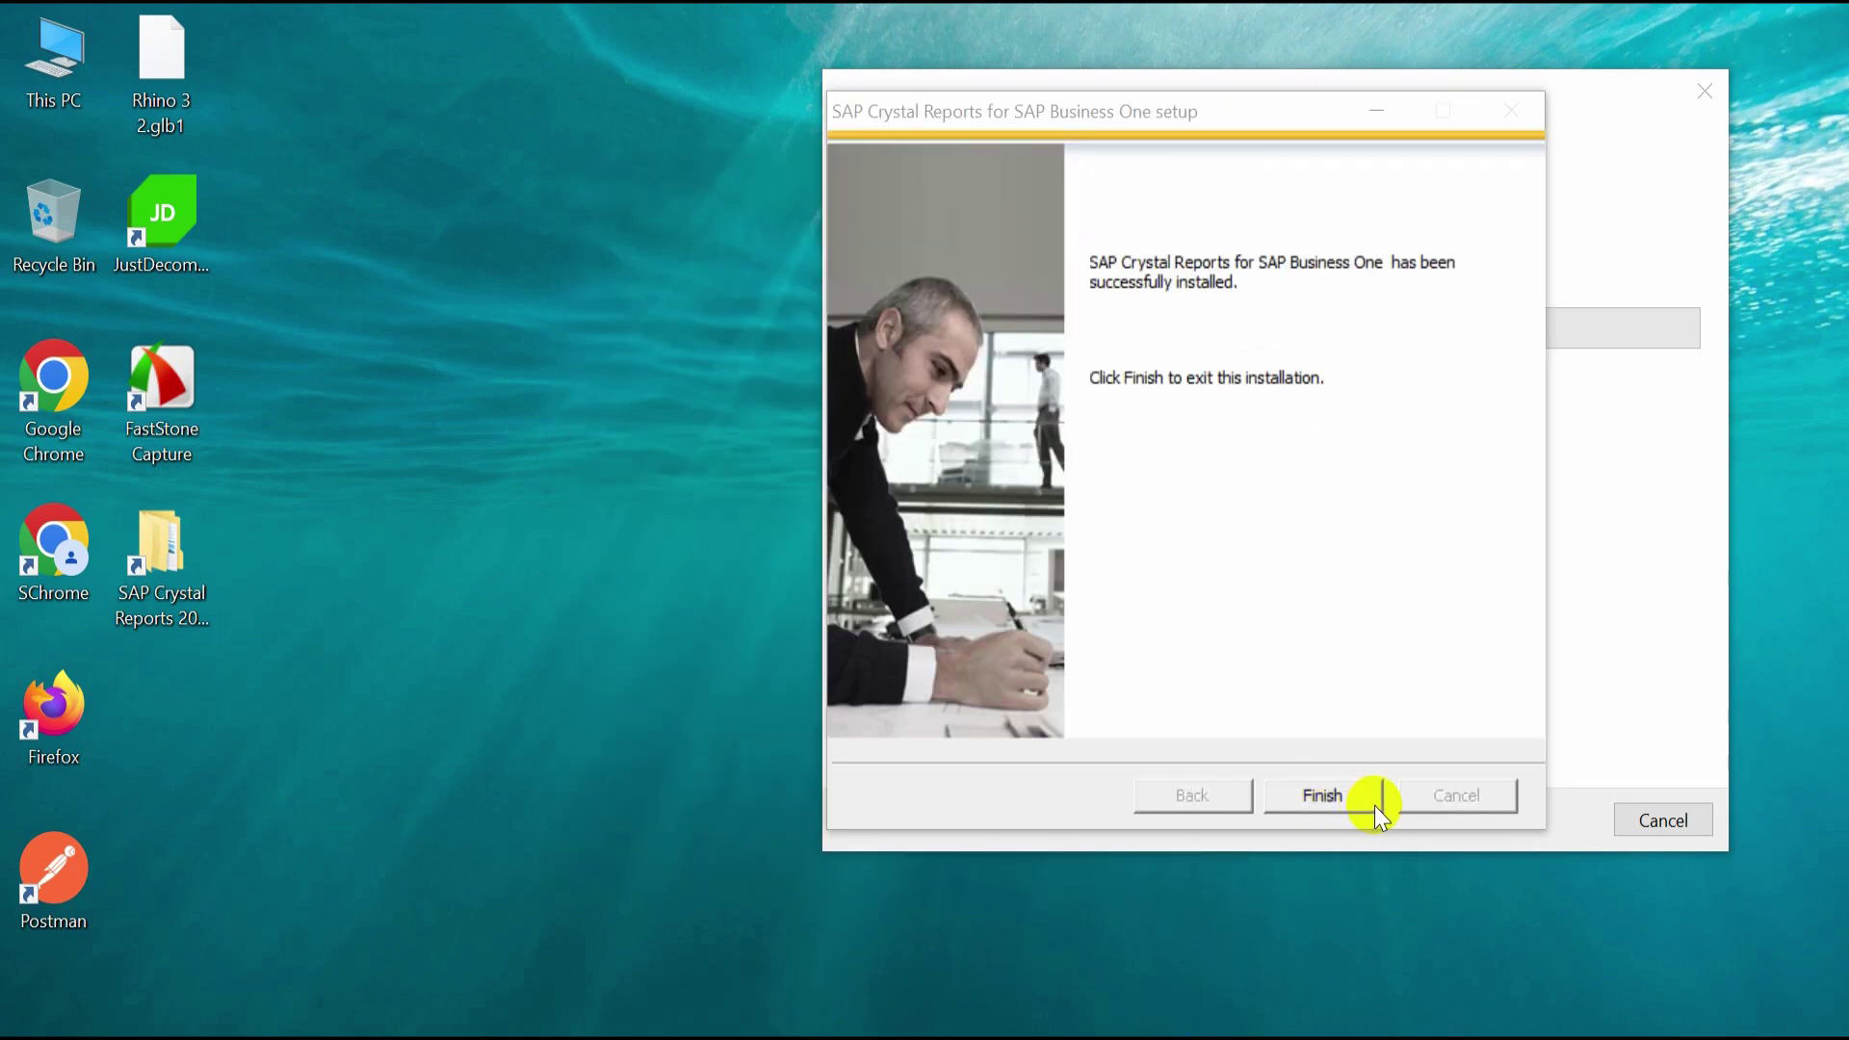
left_click(1374, 805)
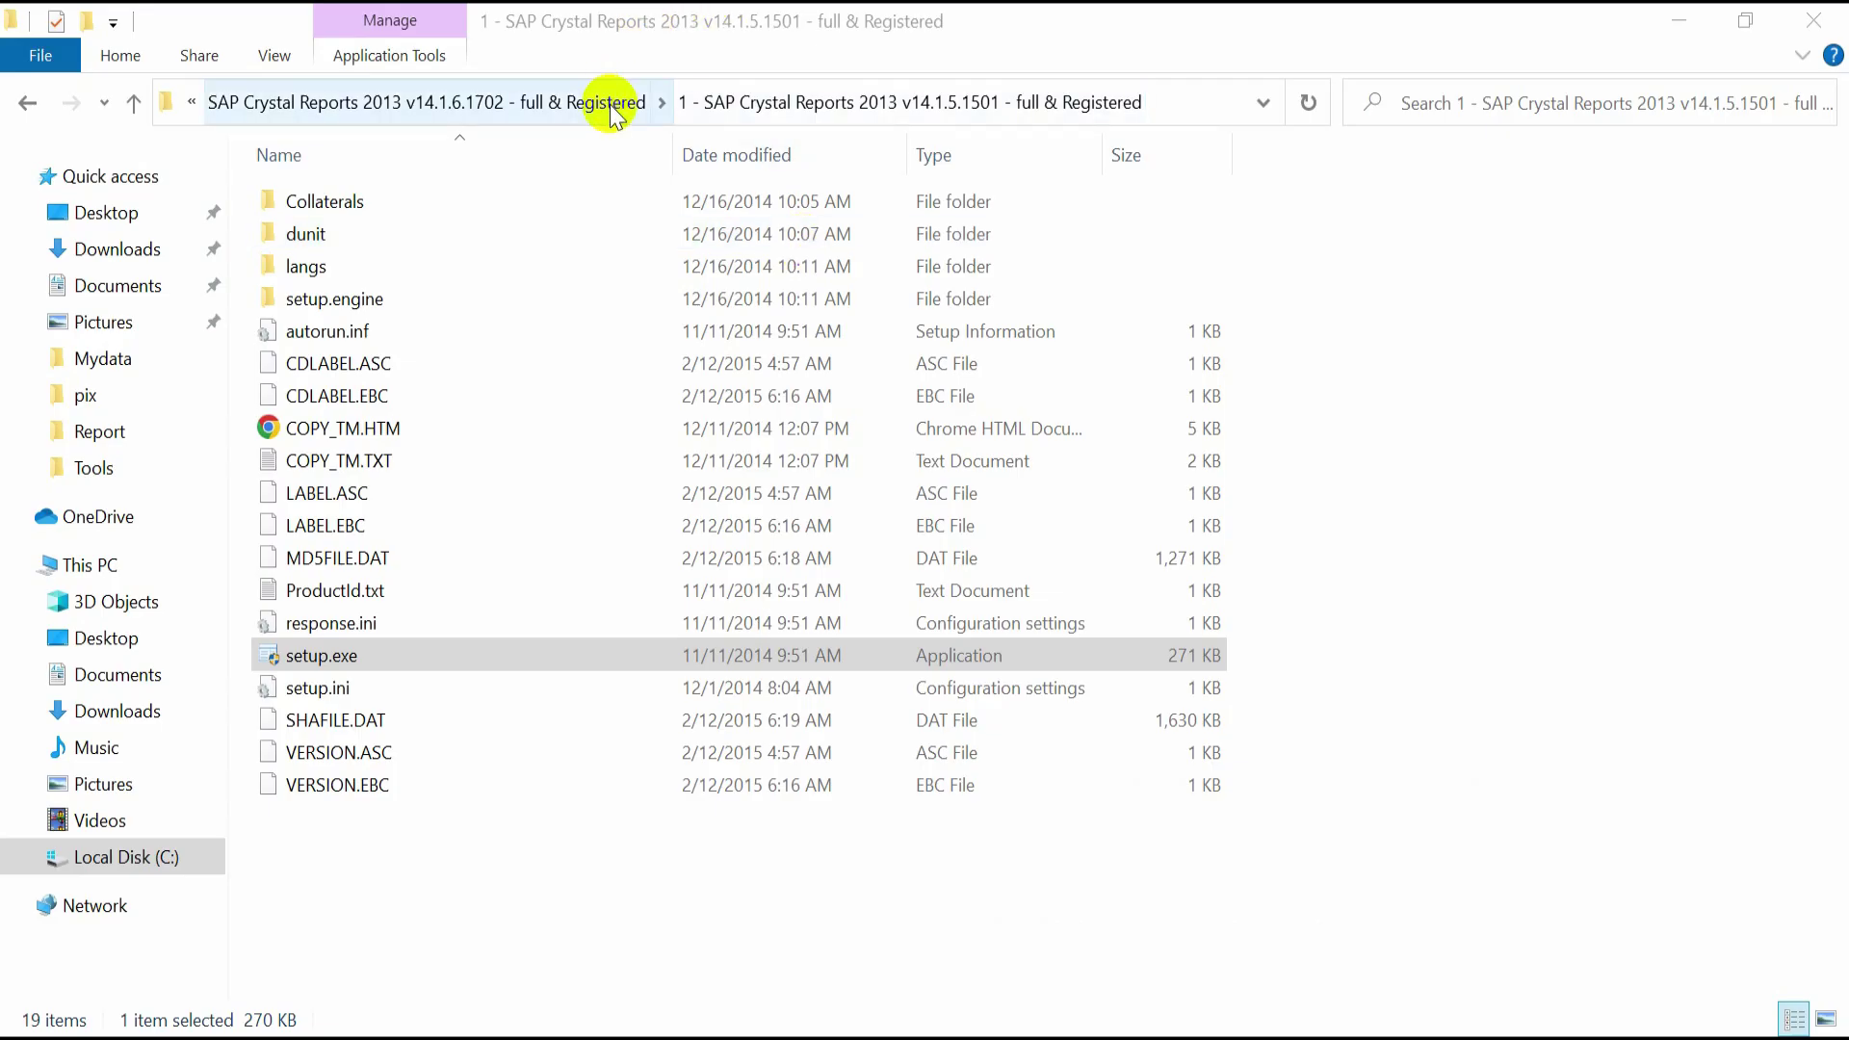
Step: Run setup.exe from the "2 - SAP Crystal Reports 2013 v14.1.6.1702 - SP6 update" folder and minimize the folder window
left_click(610, 104)
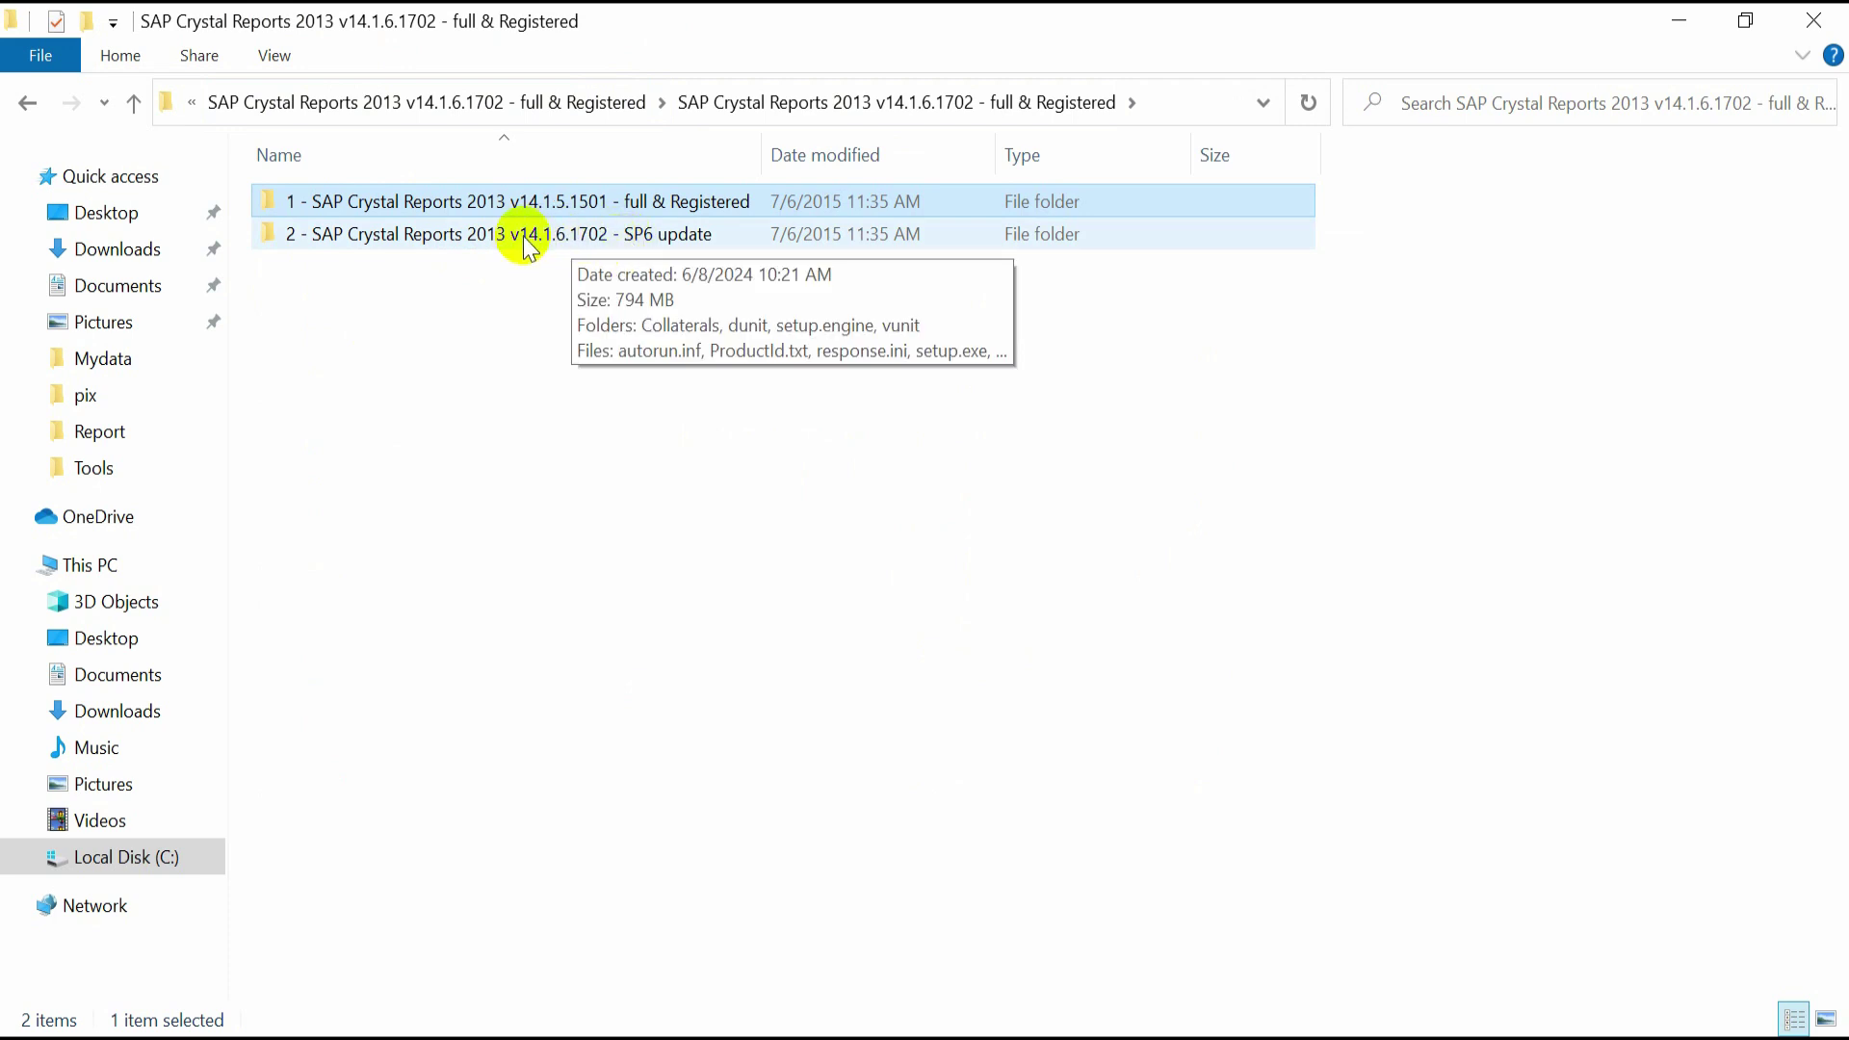
double_click(696, 233)
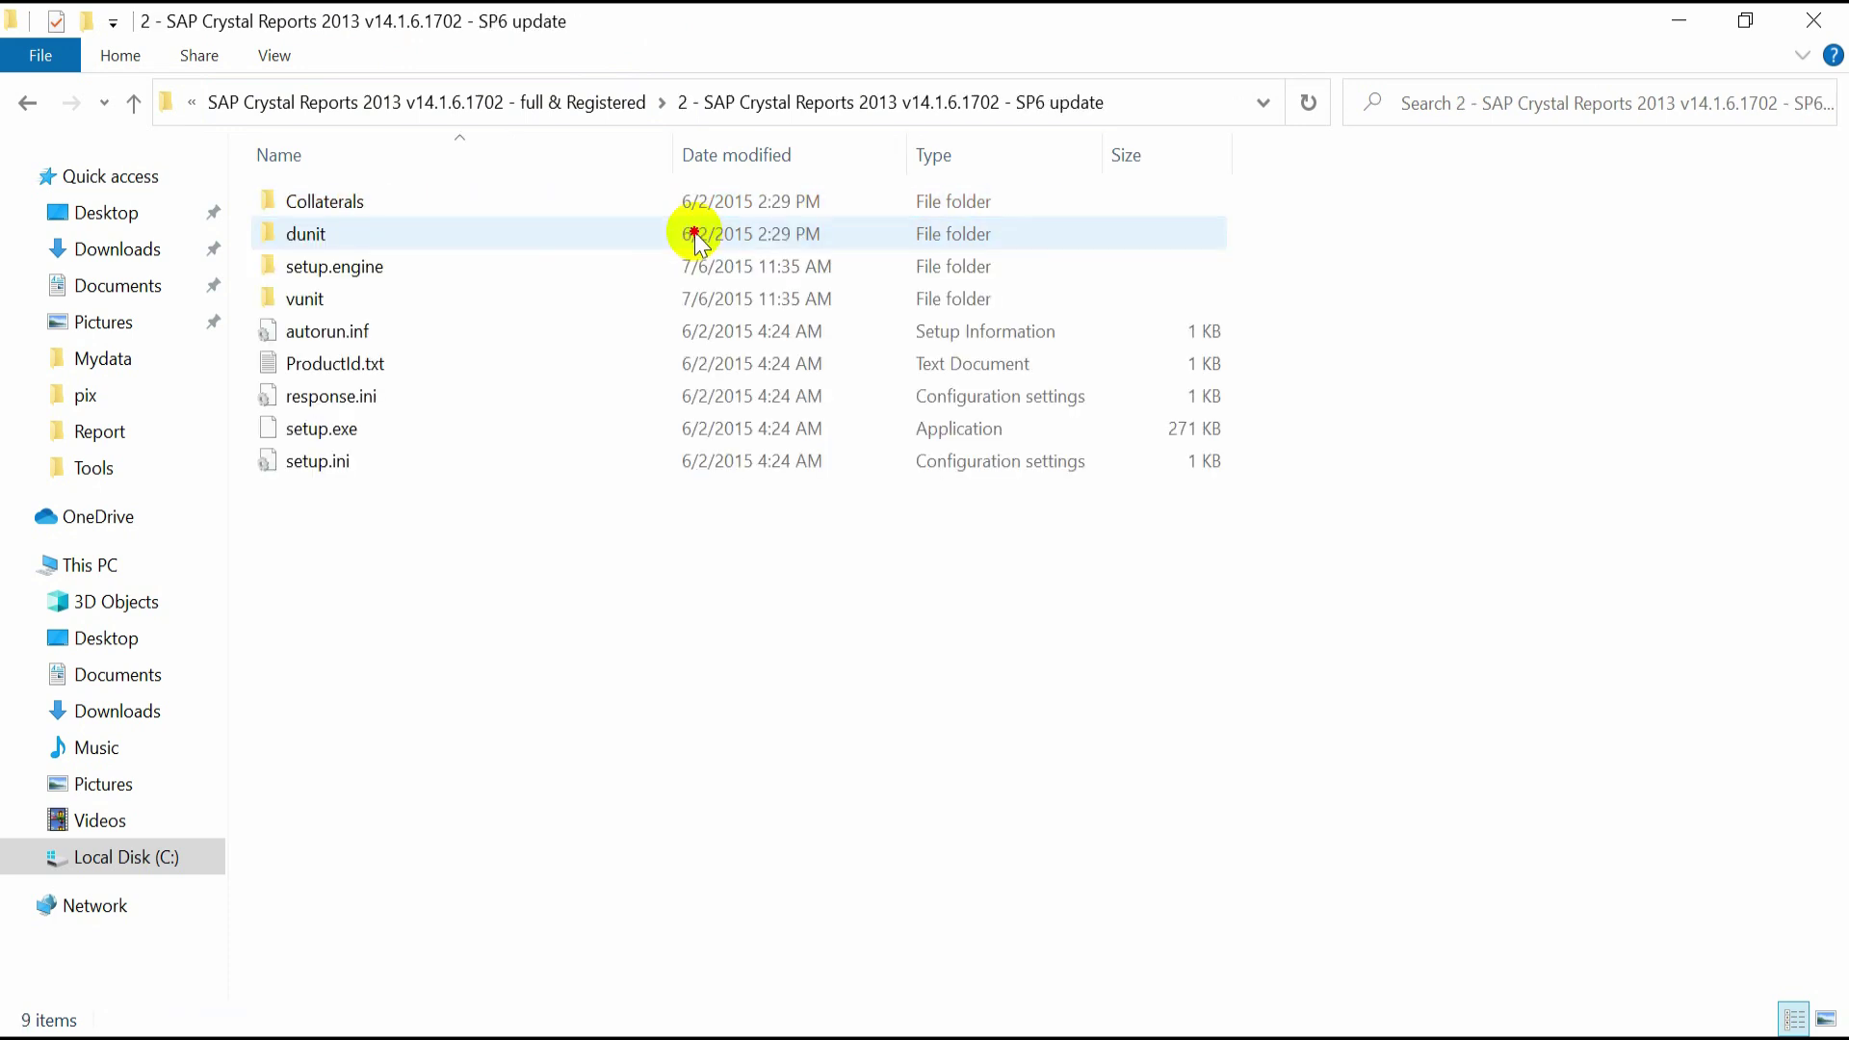
left_click(332, 433)
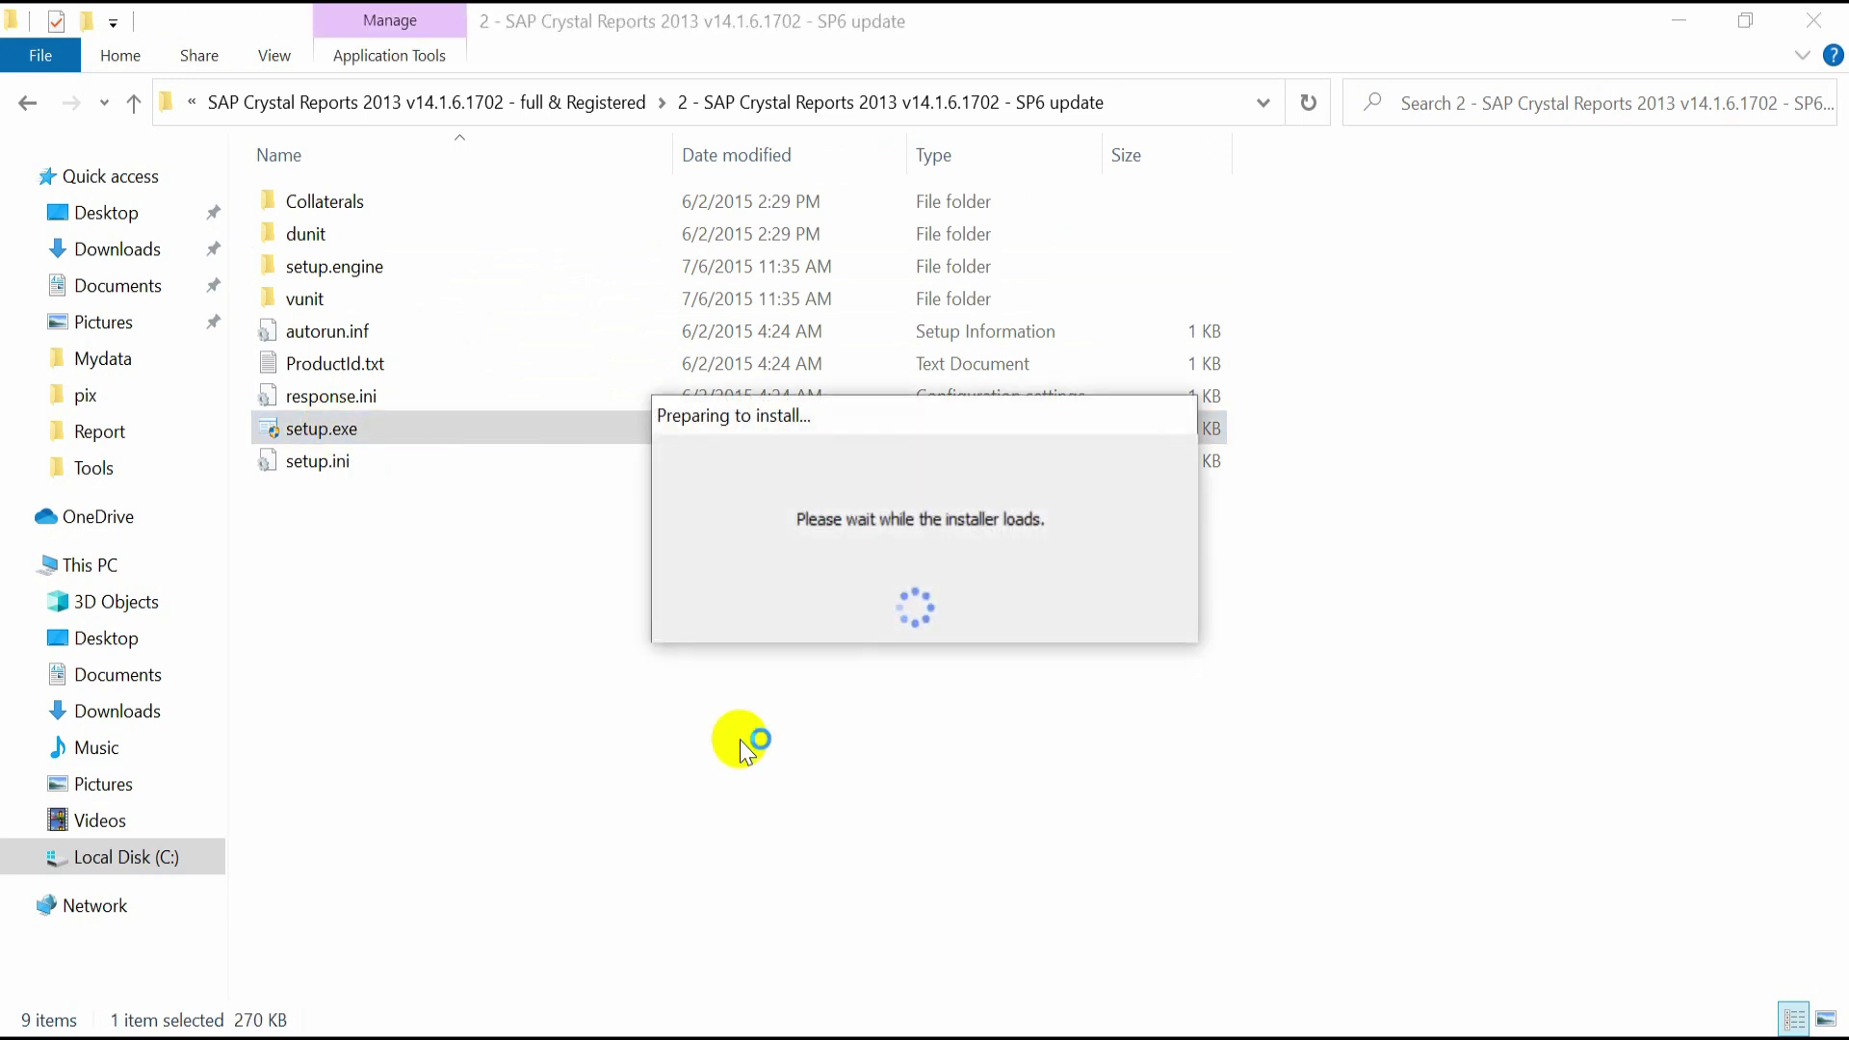
left_click(1678, 20)
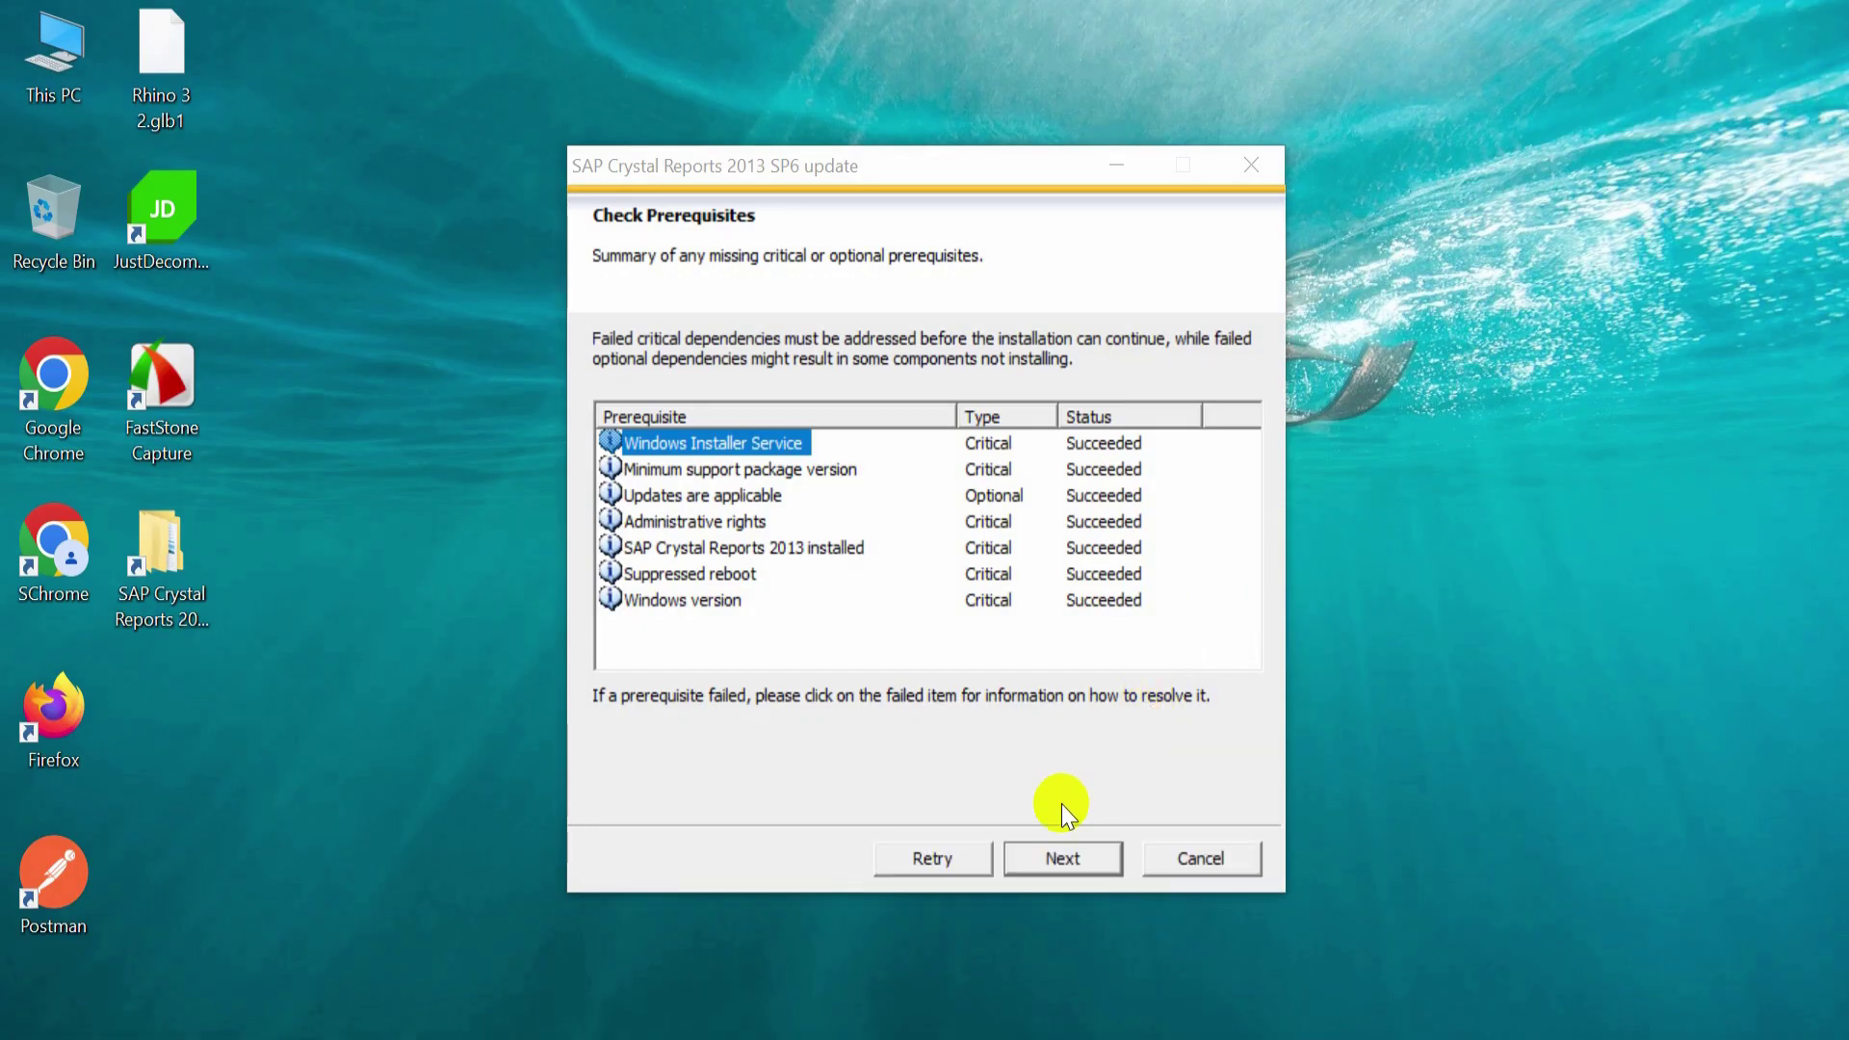
Step: Accept the license agreement of the SAP Crystal Reports 2013 SP6 update and complete its installation
left_click(1100, 859)
left_click(1100, 859)
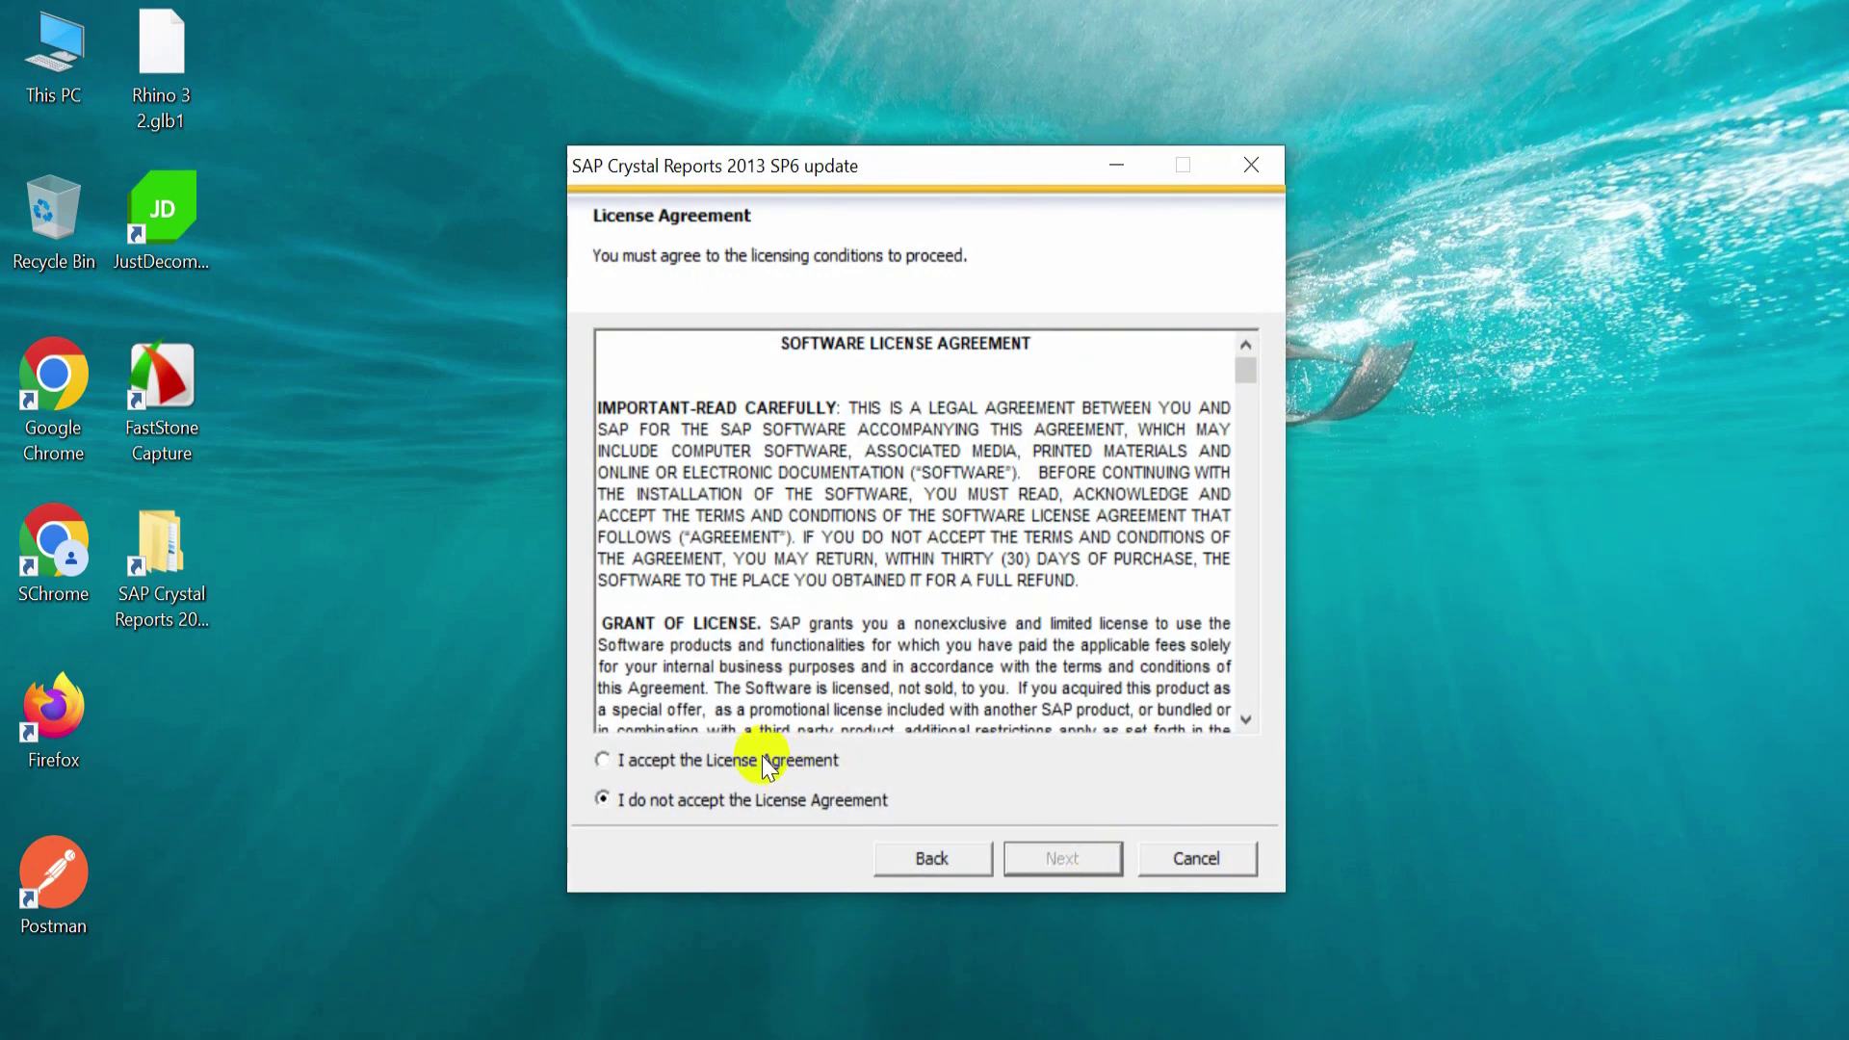
left_click(660, 758)
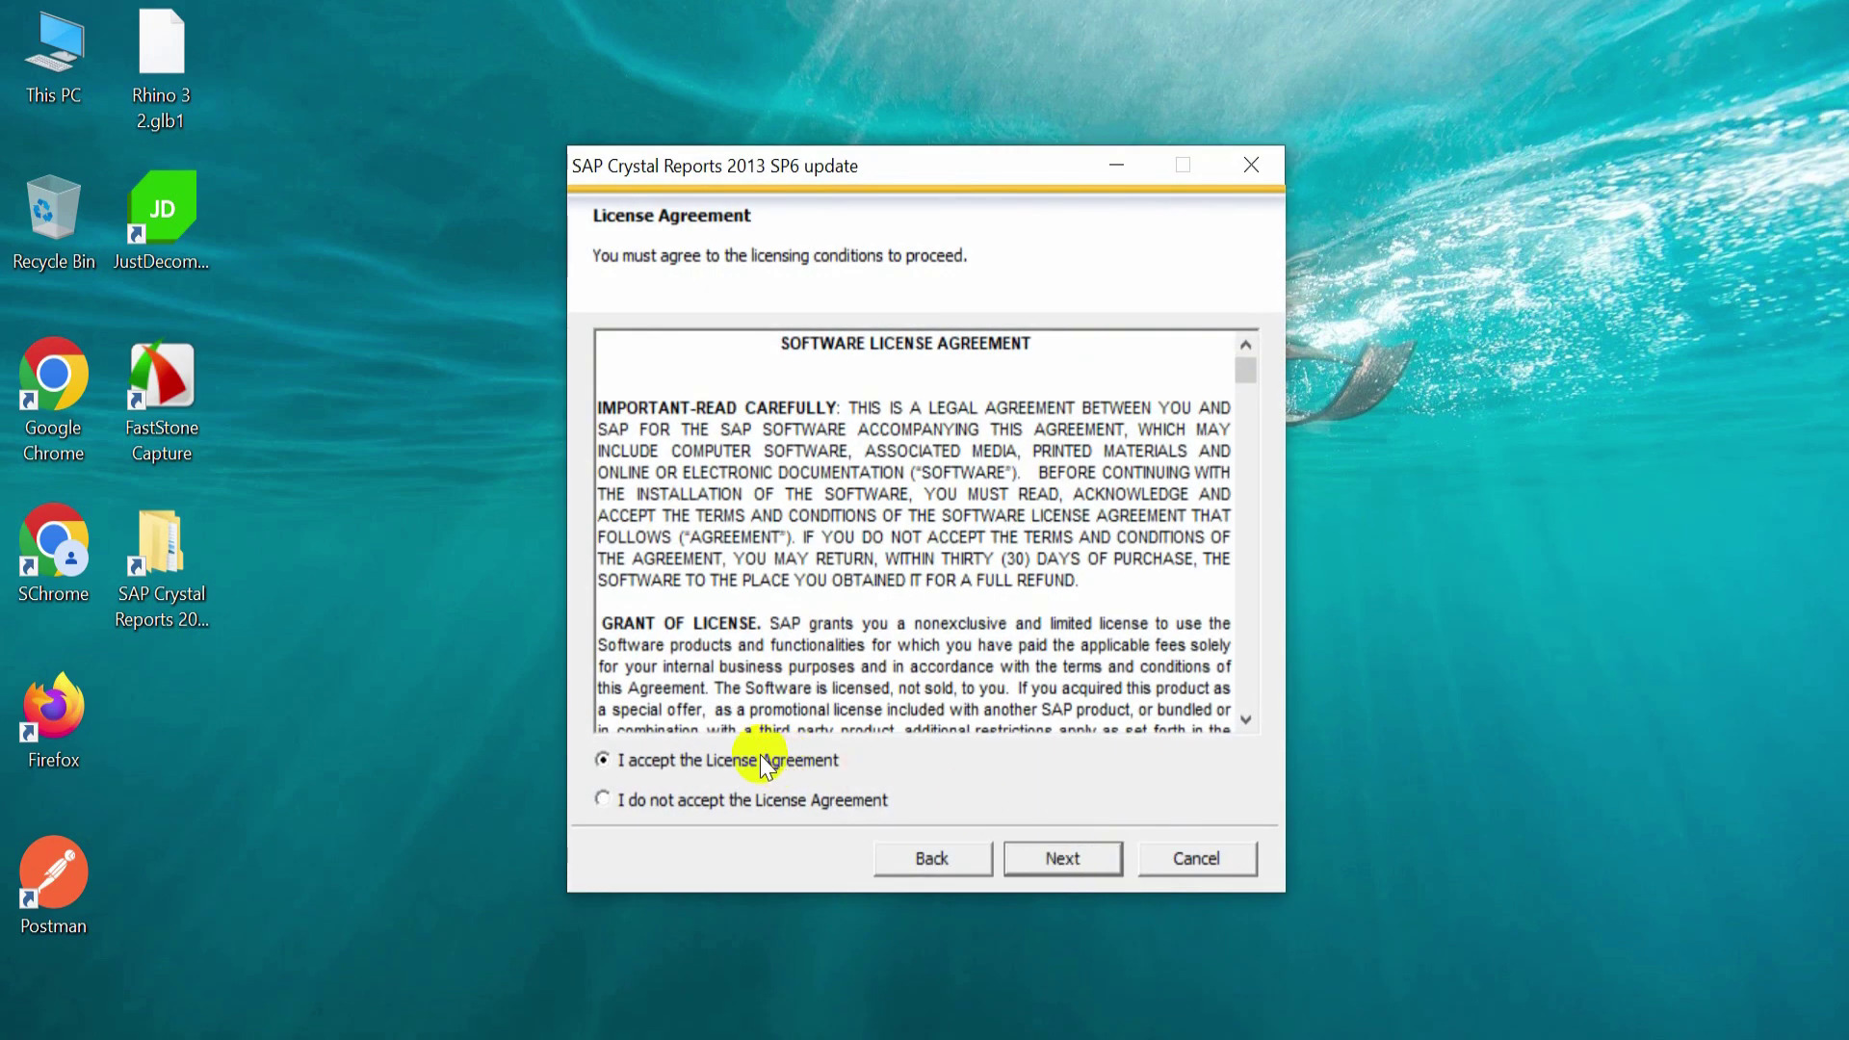
left_click(1095, 865)
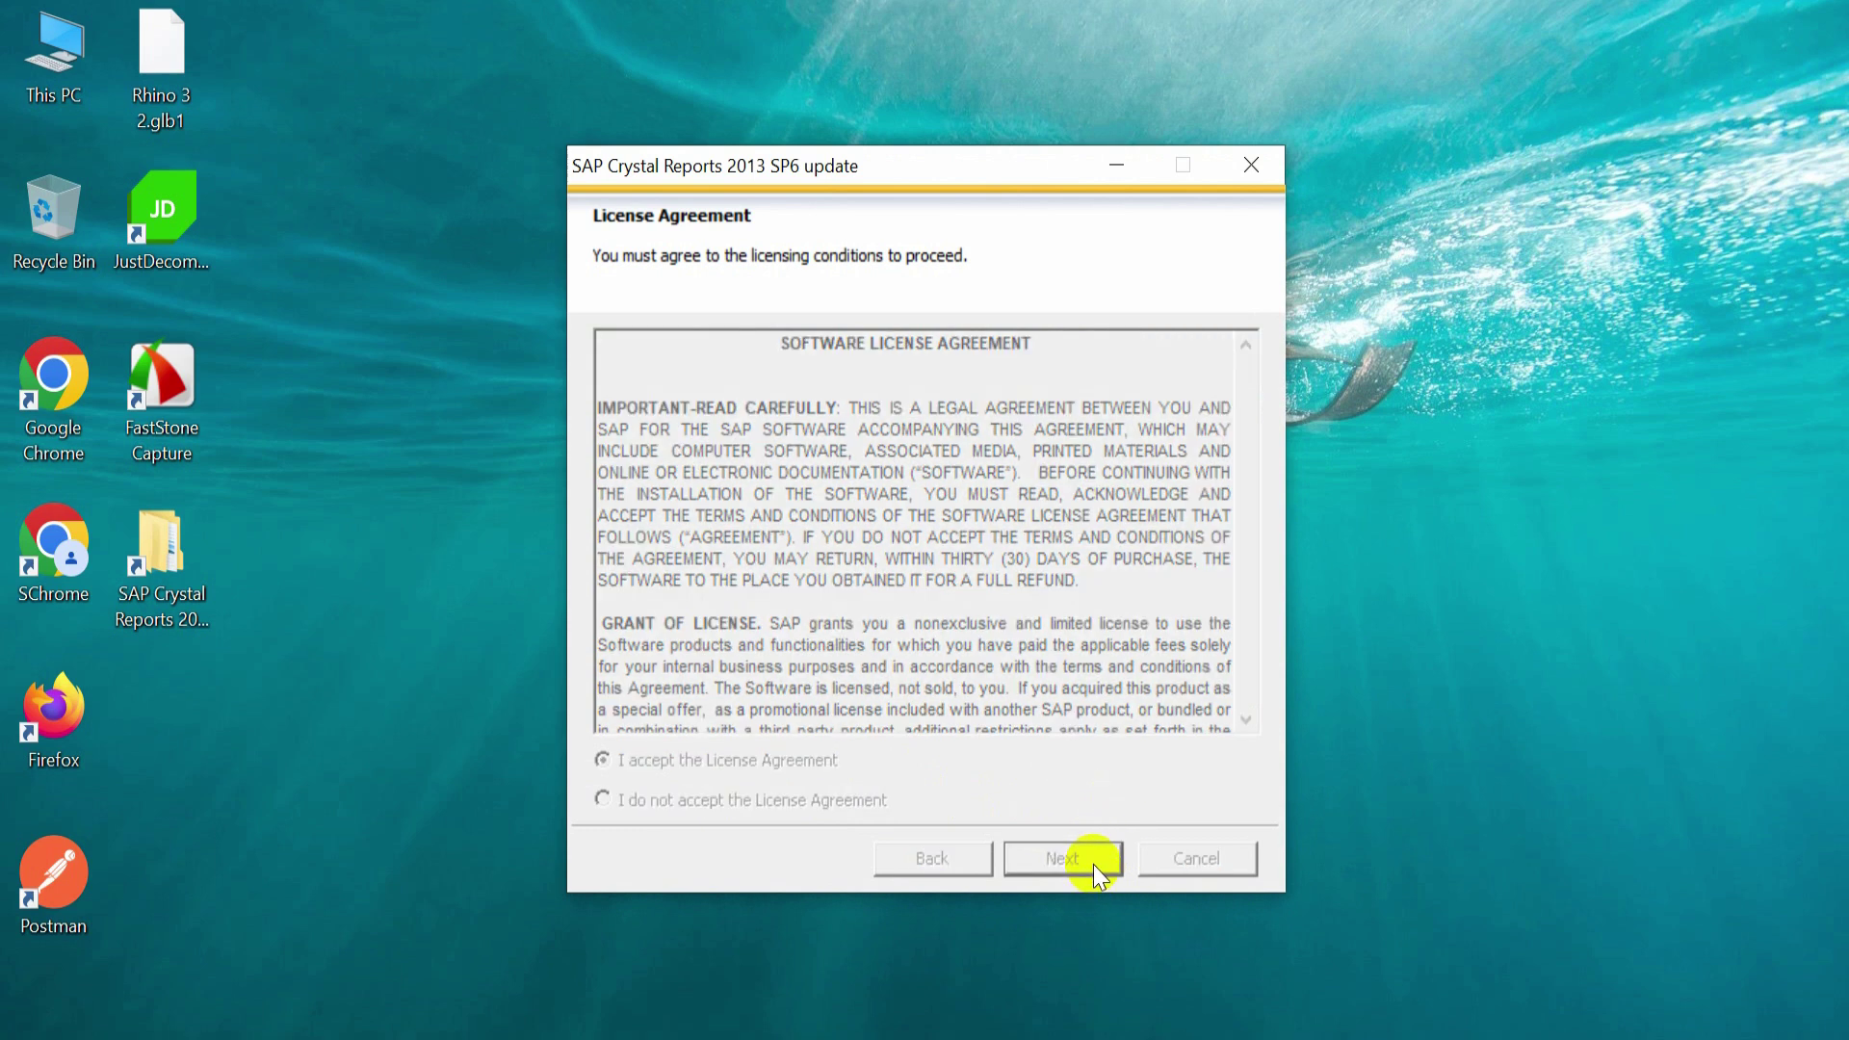
left_click(1094, 865)
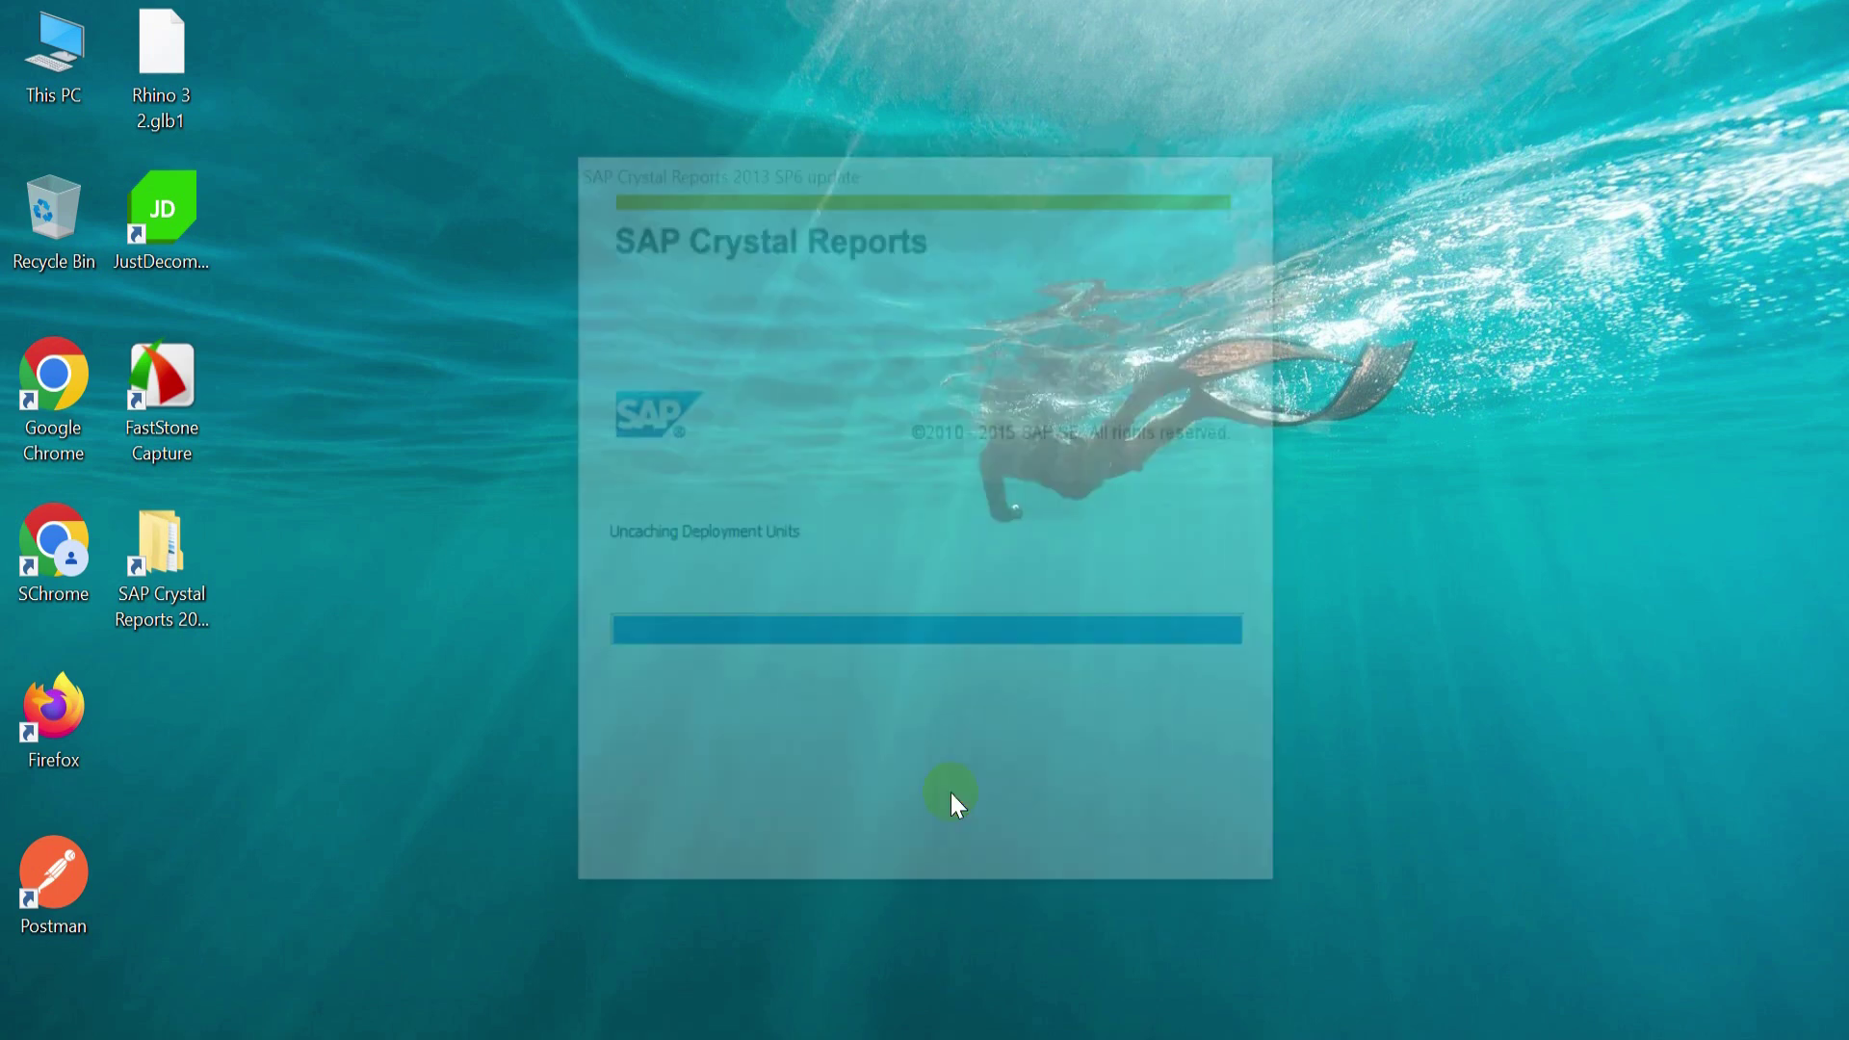
left_click(1090, 857)
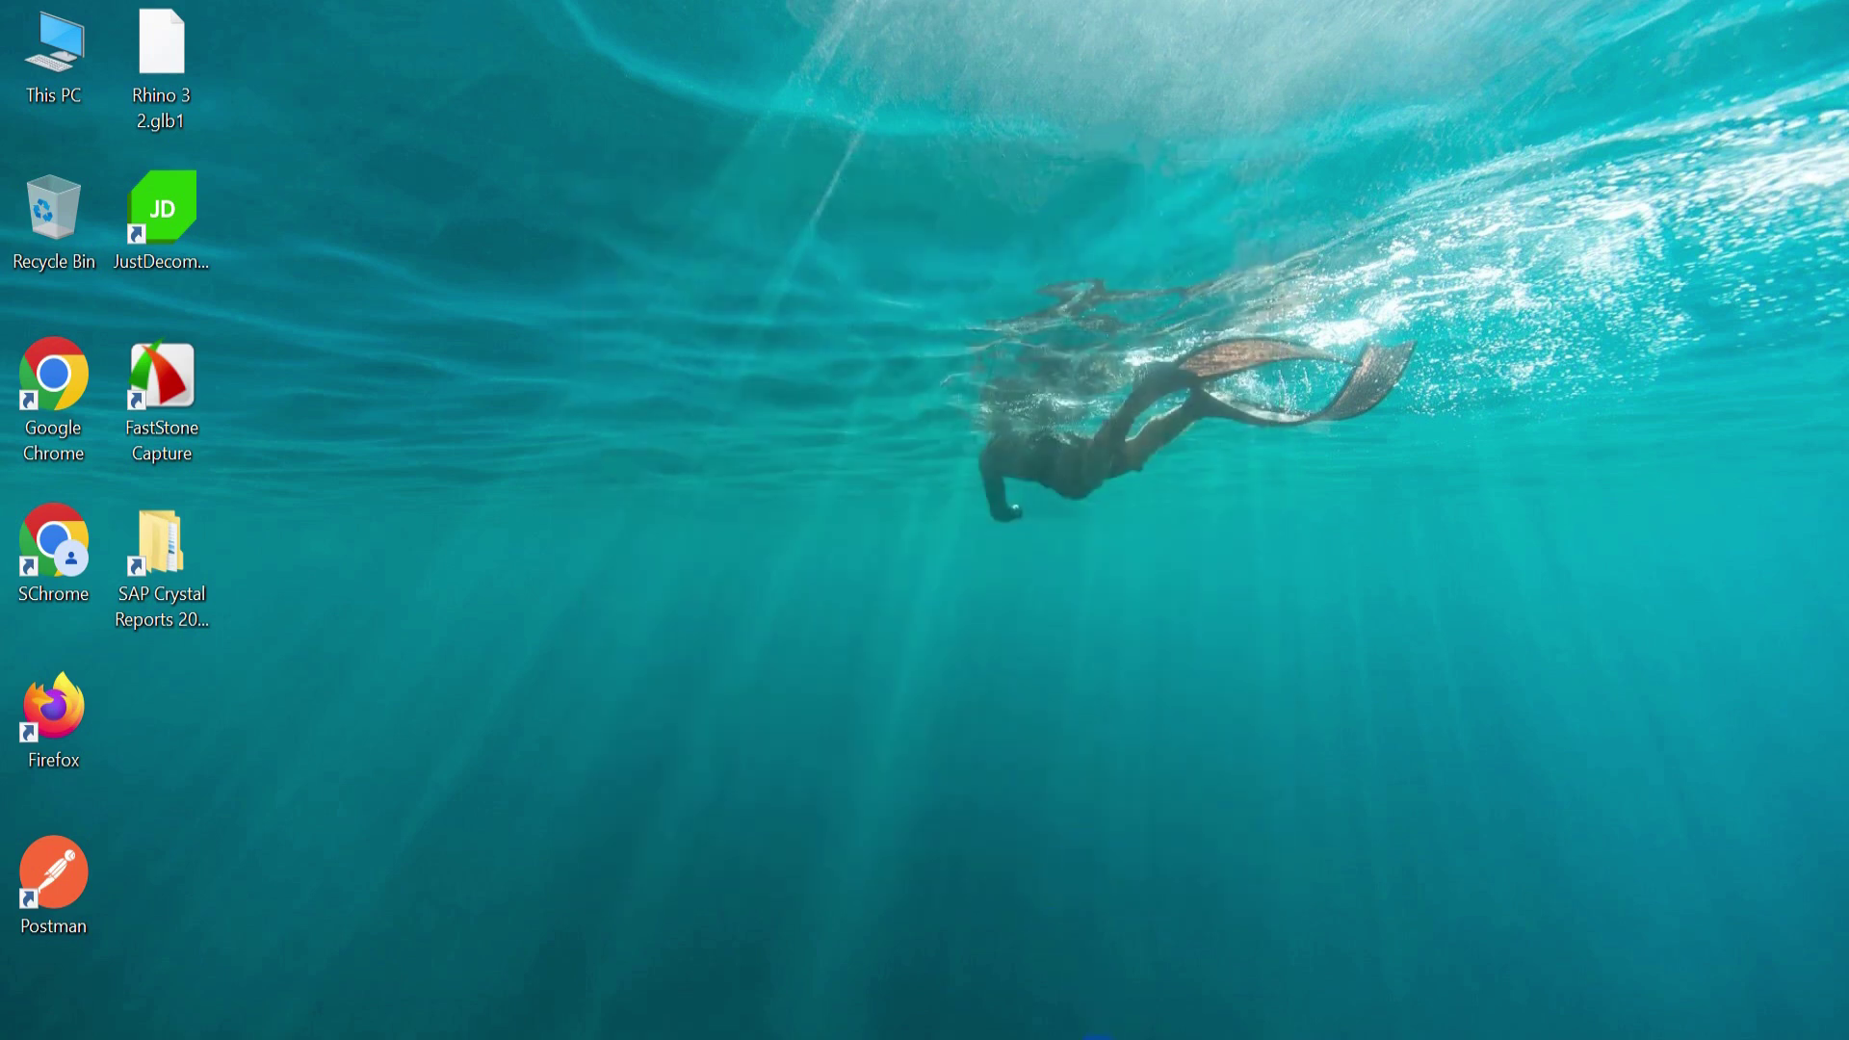
Step: Review the two Crystal Reports installer folders and the CrystalDecisions DLL files in the dlls folder
left_click(1096, 1030)
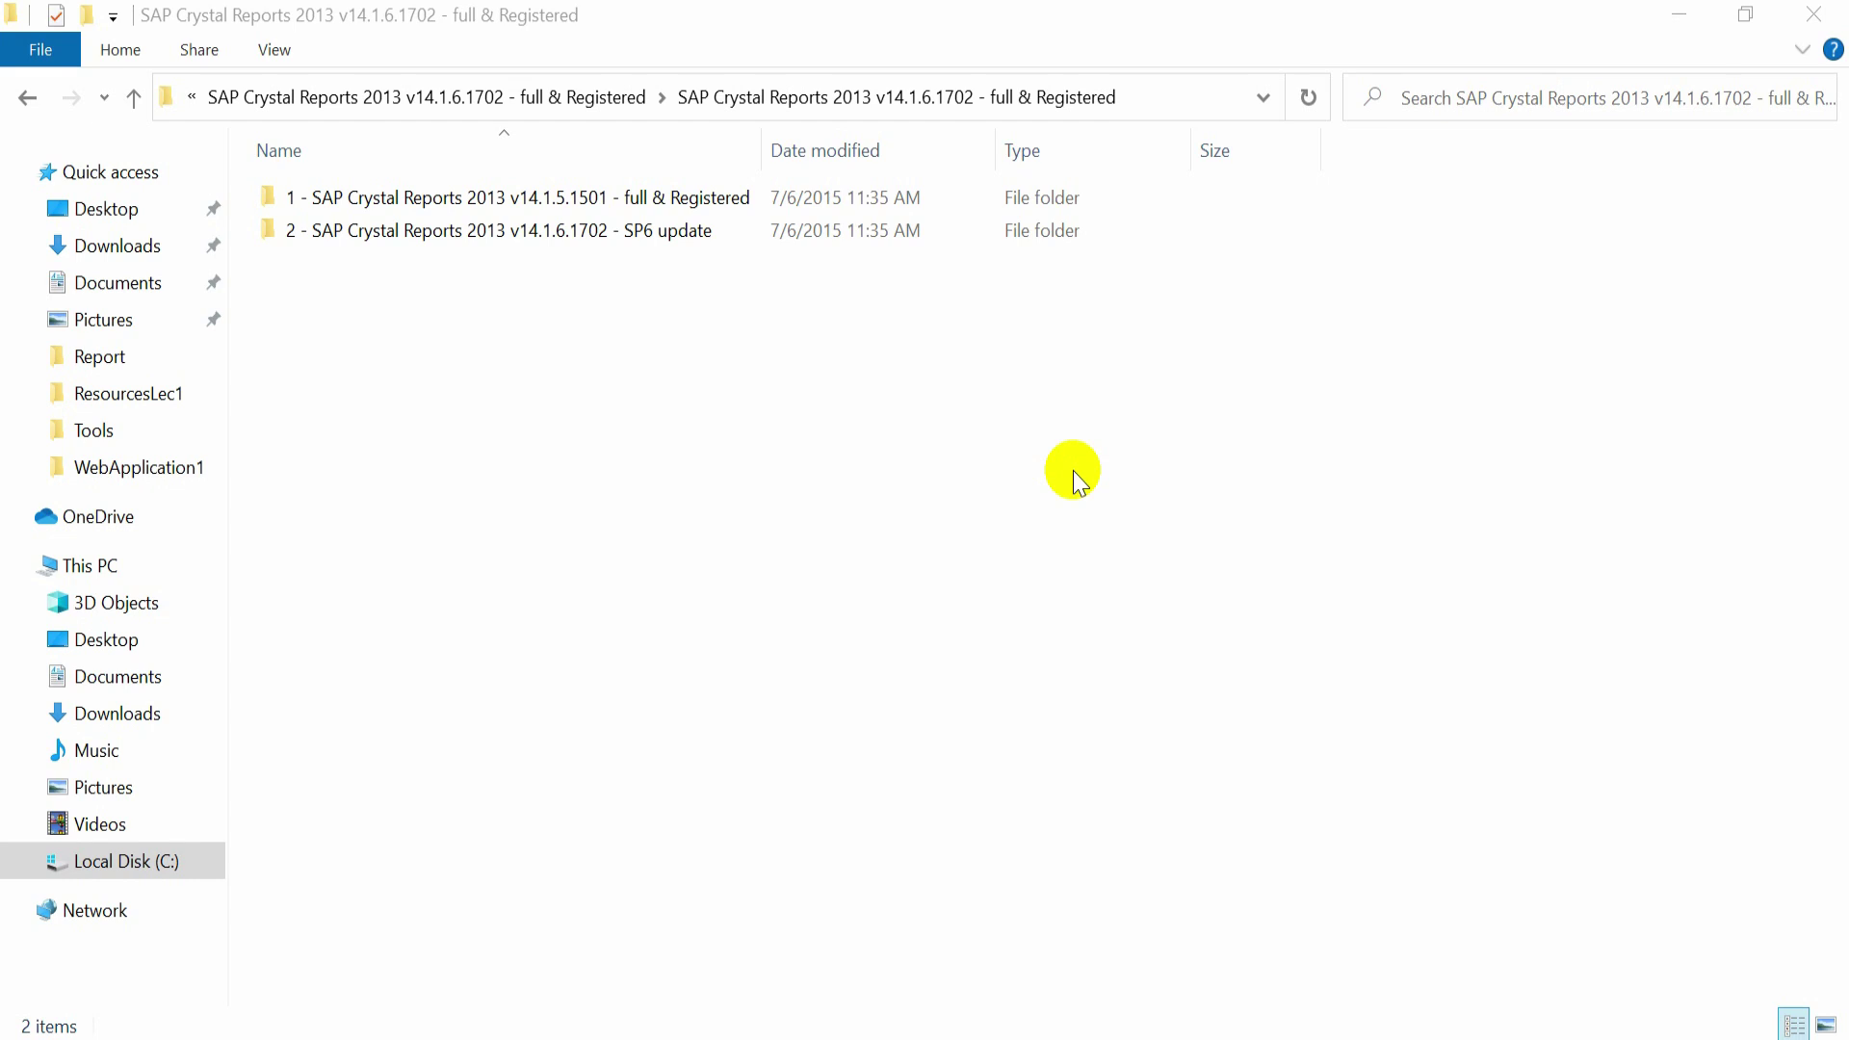
left_click(541, 202)
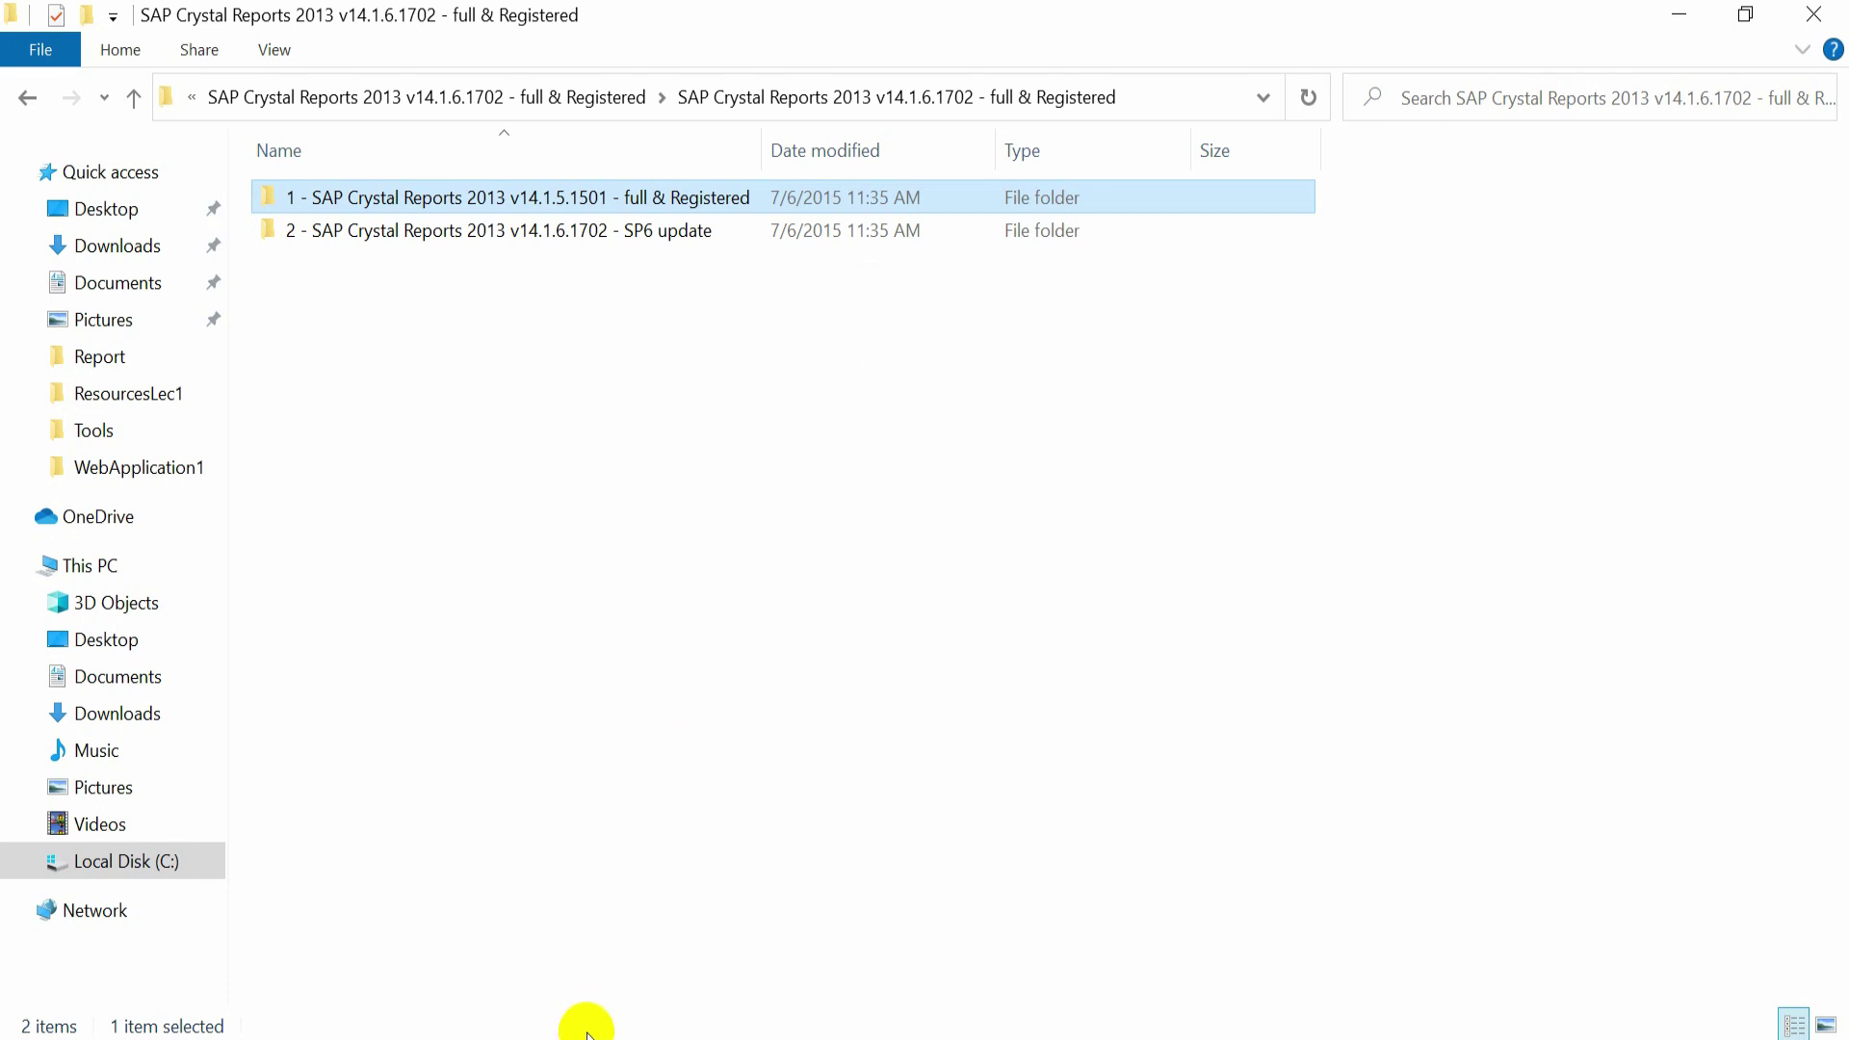
mouse_move(616, 1038)
left_click(462, 916)
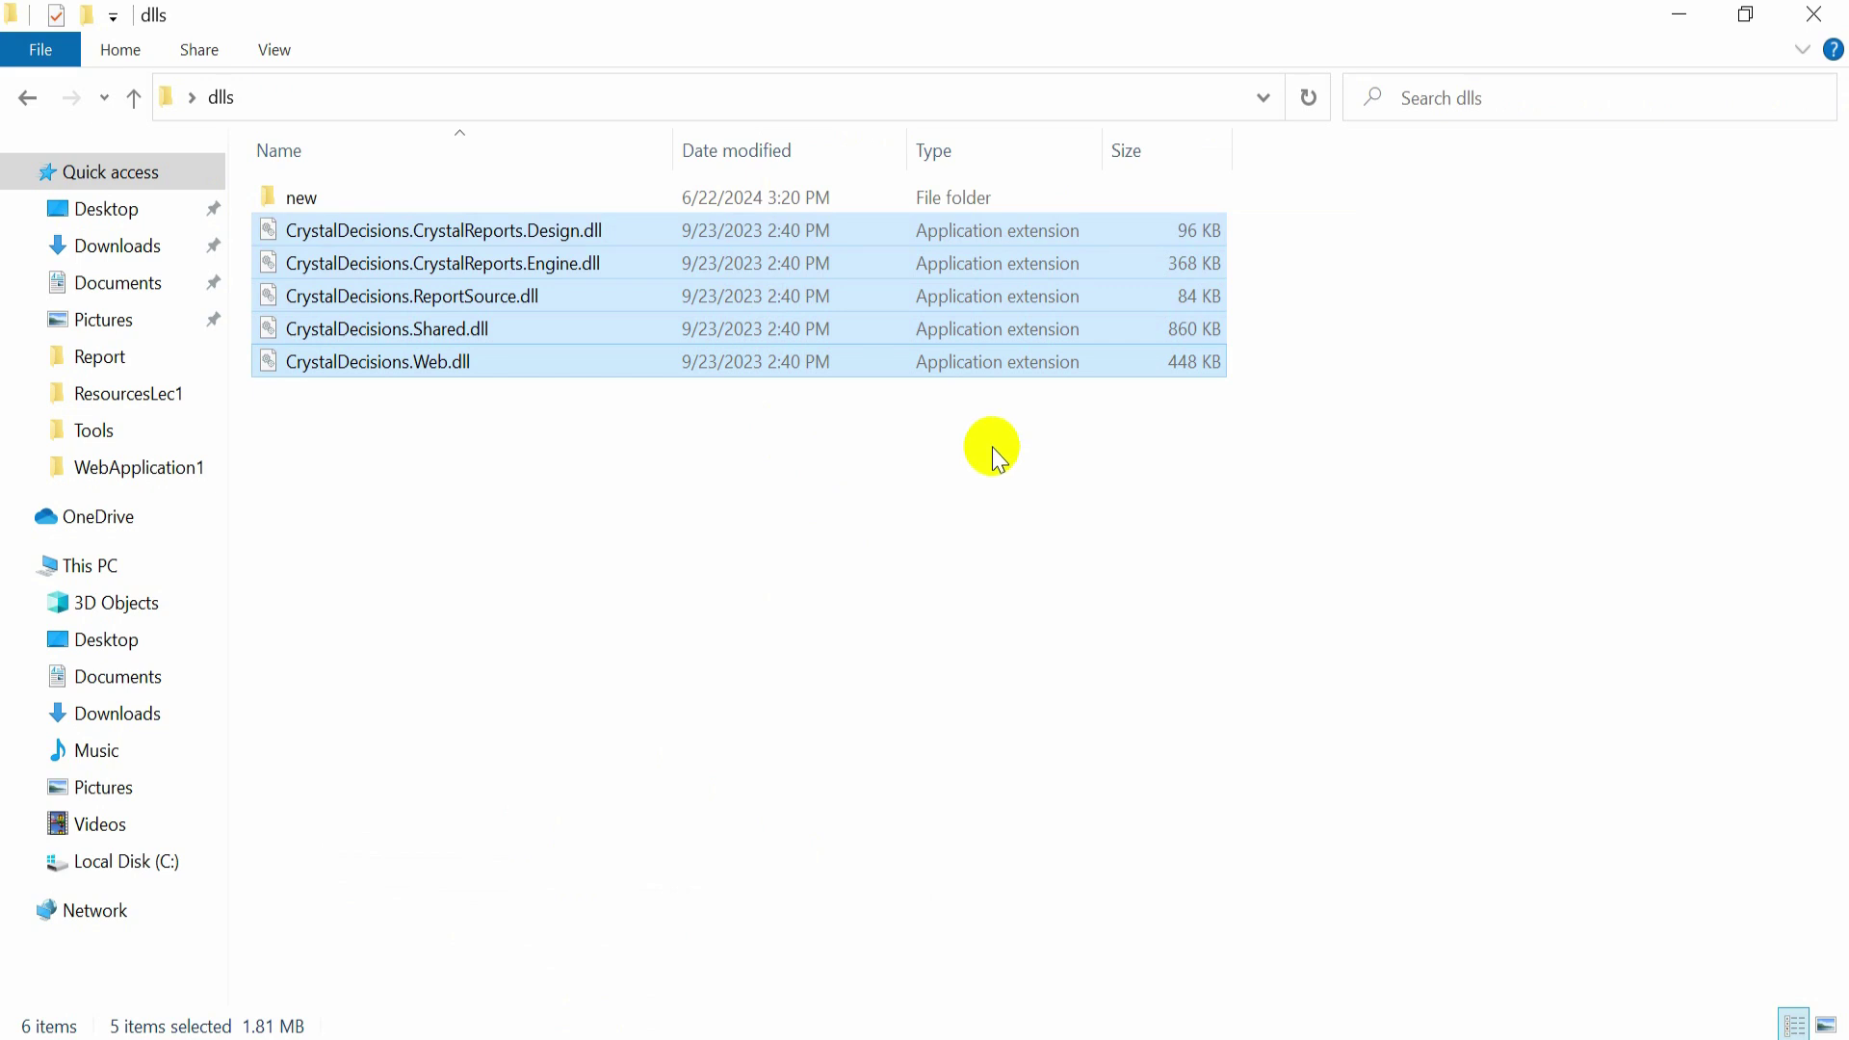
Step: Install the 64-bit Crystal Reports runtime engine for .NET Framework from the CRRuntime_64bit_13_0_16.msi desktop shortcut, accepting its license agreement
key("super+d")
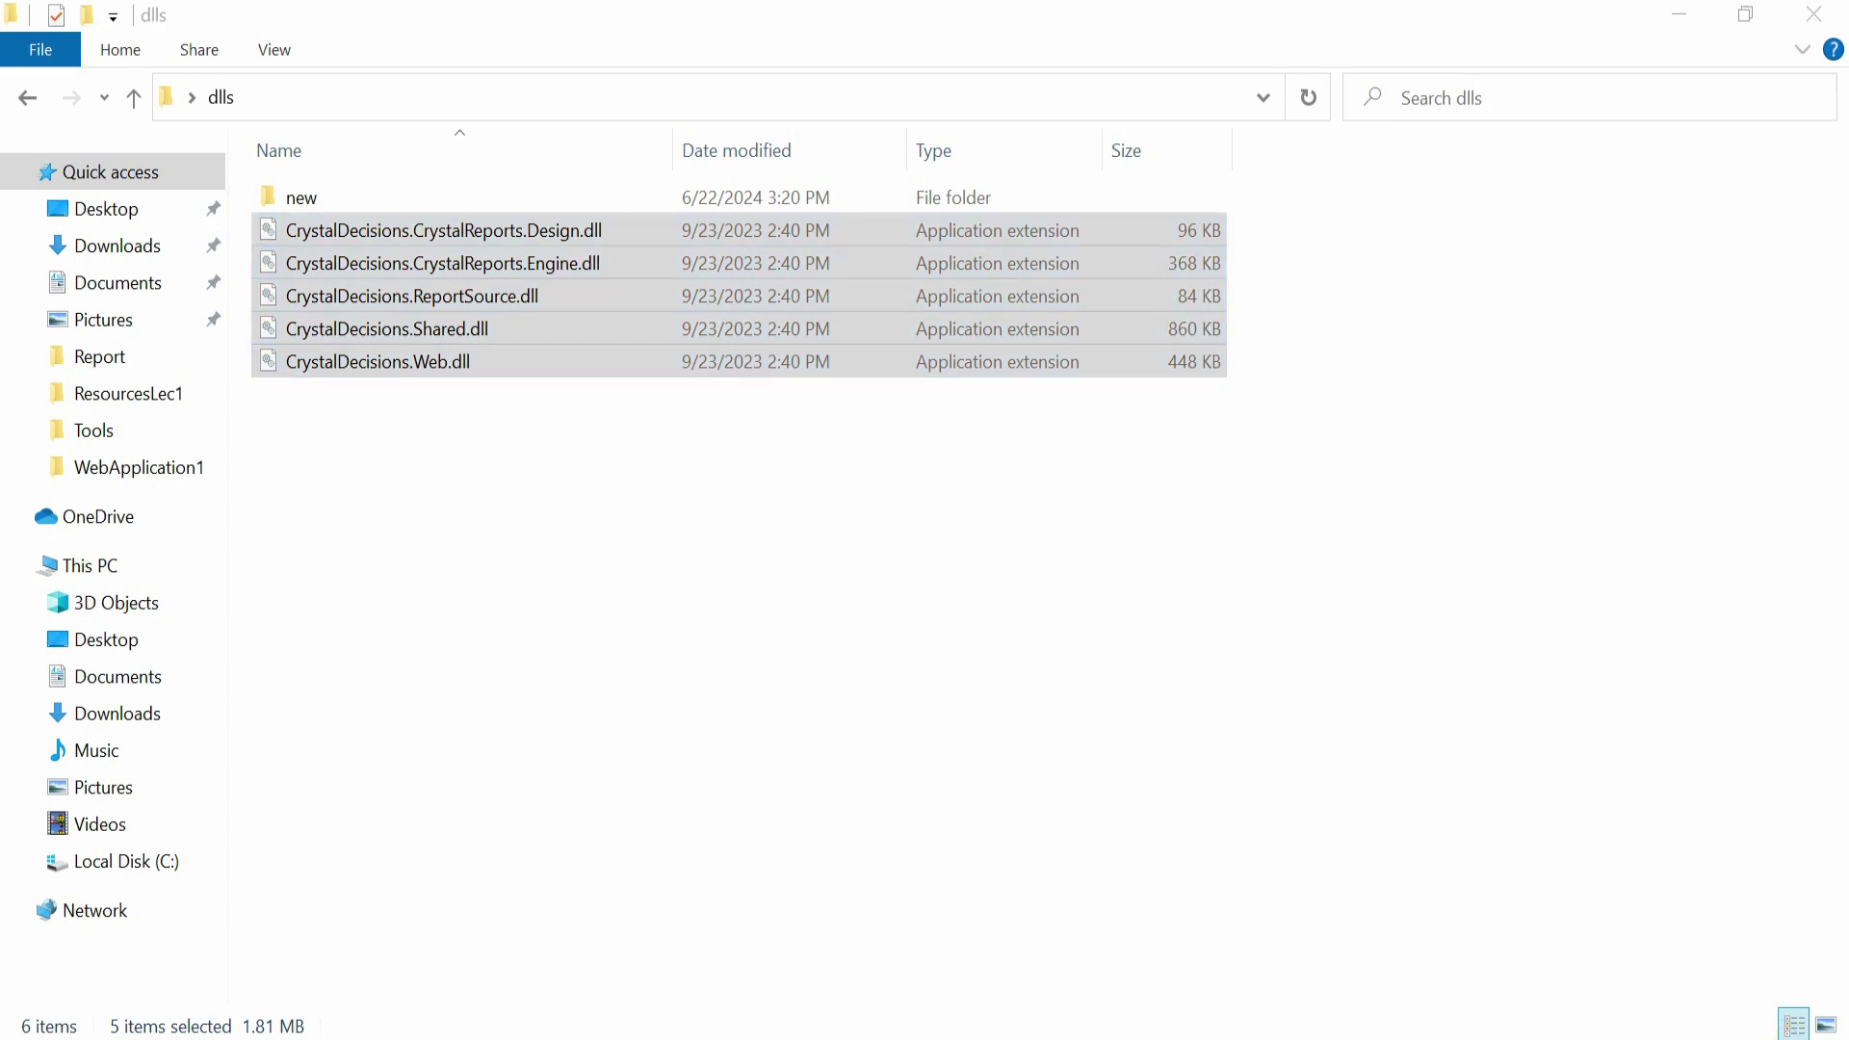
left_click(788, 258)
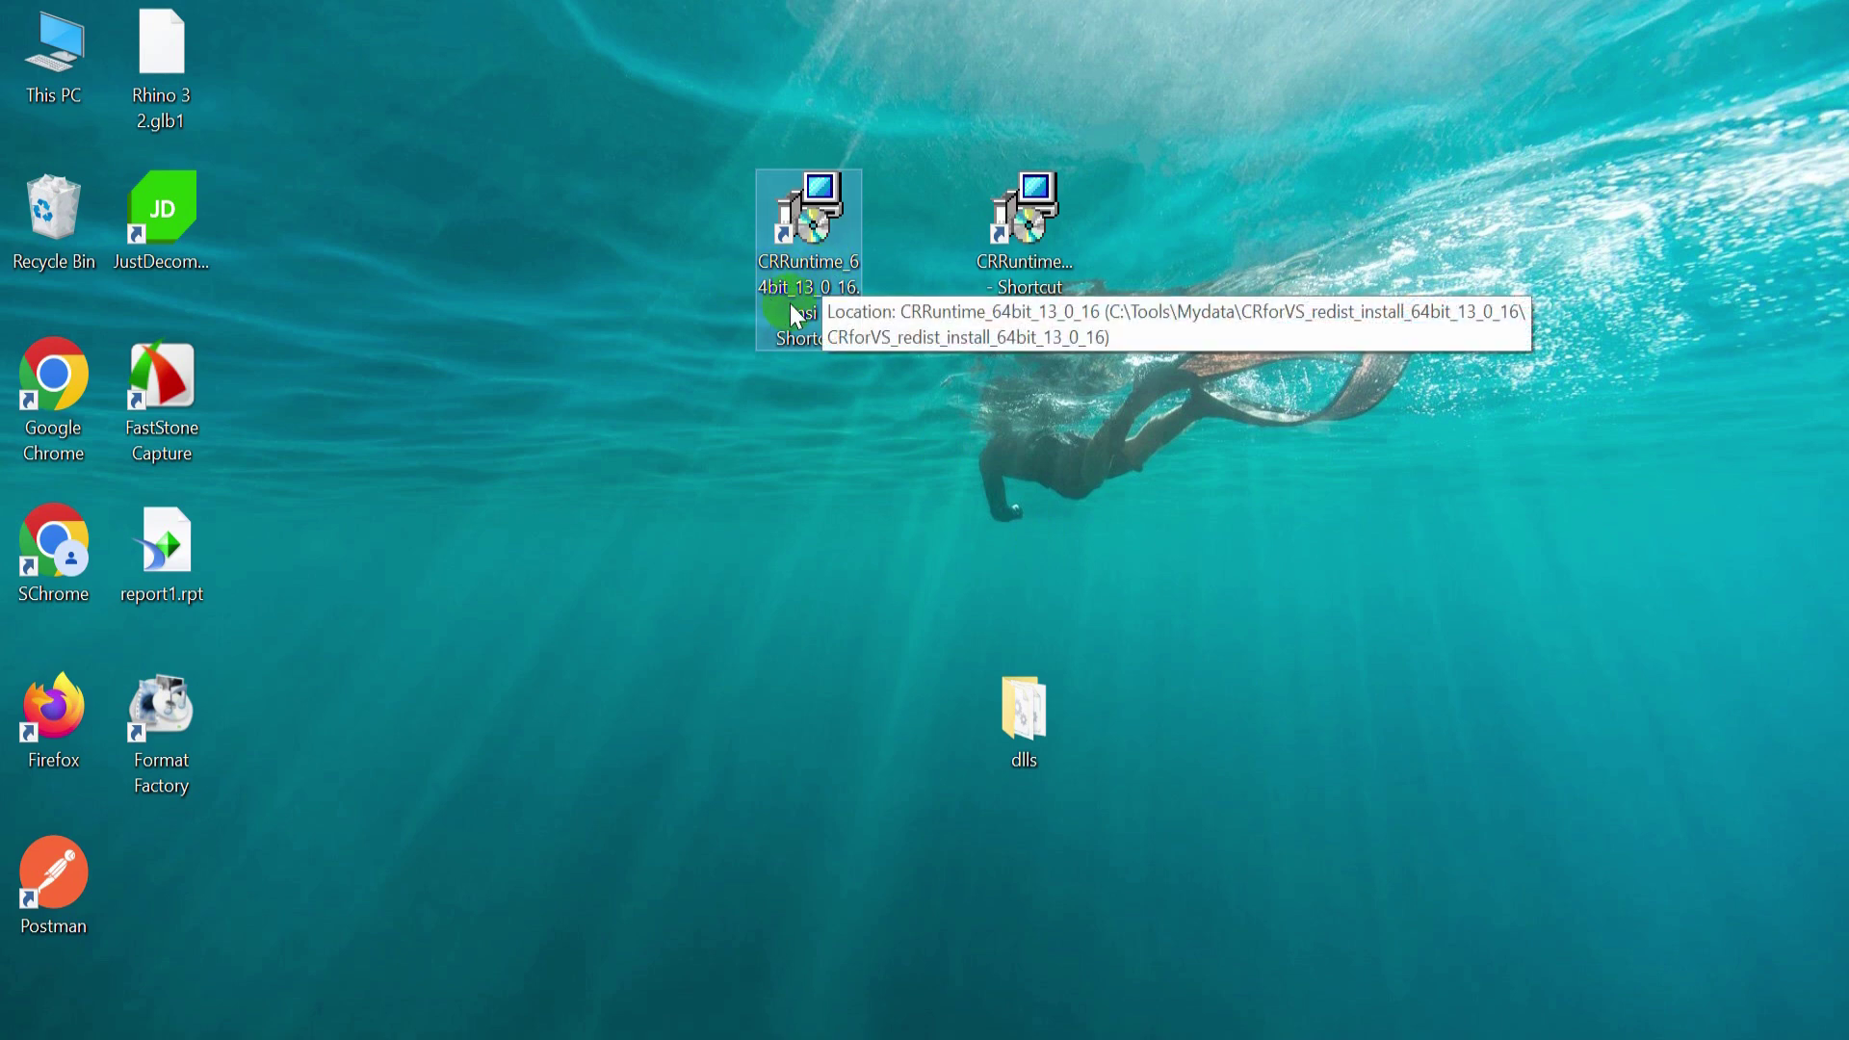
left_click(1036, 239)
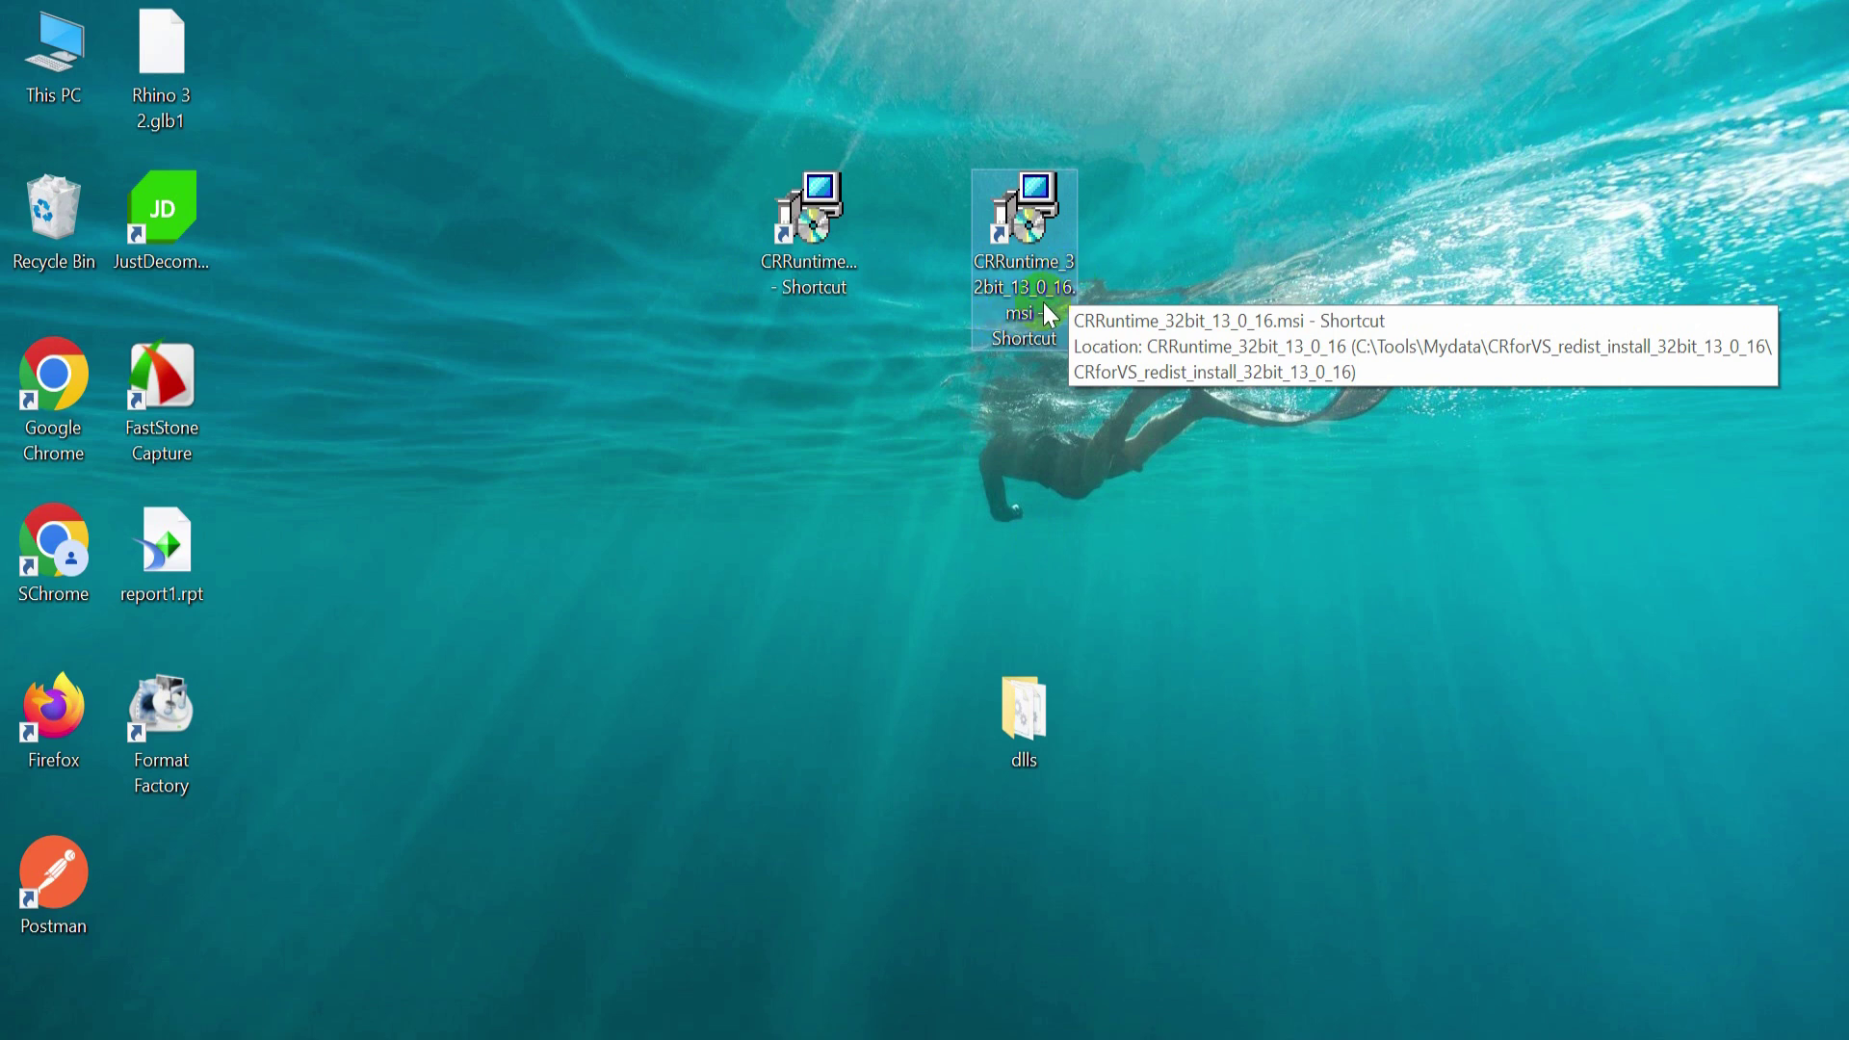
left_click(814, 233)
double_click(814, 236)
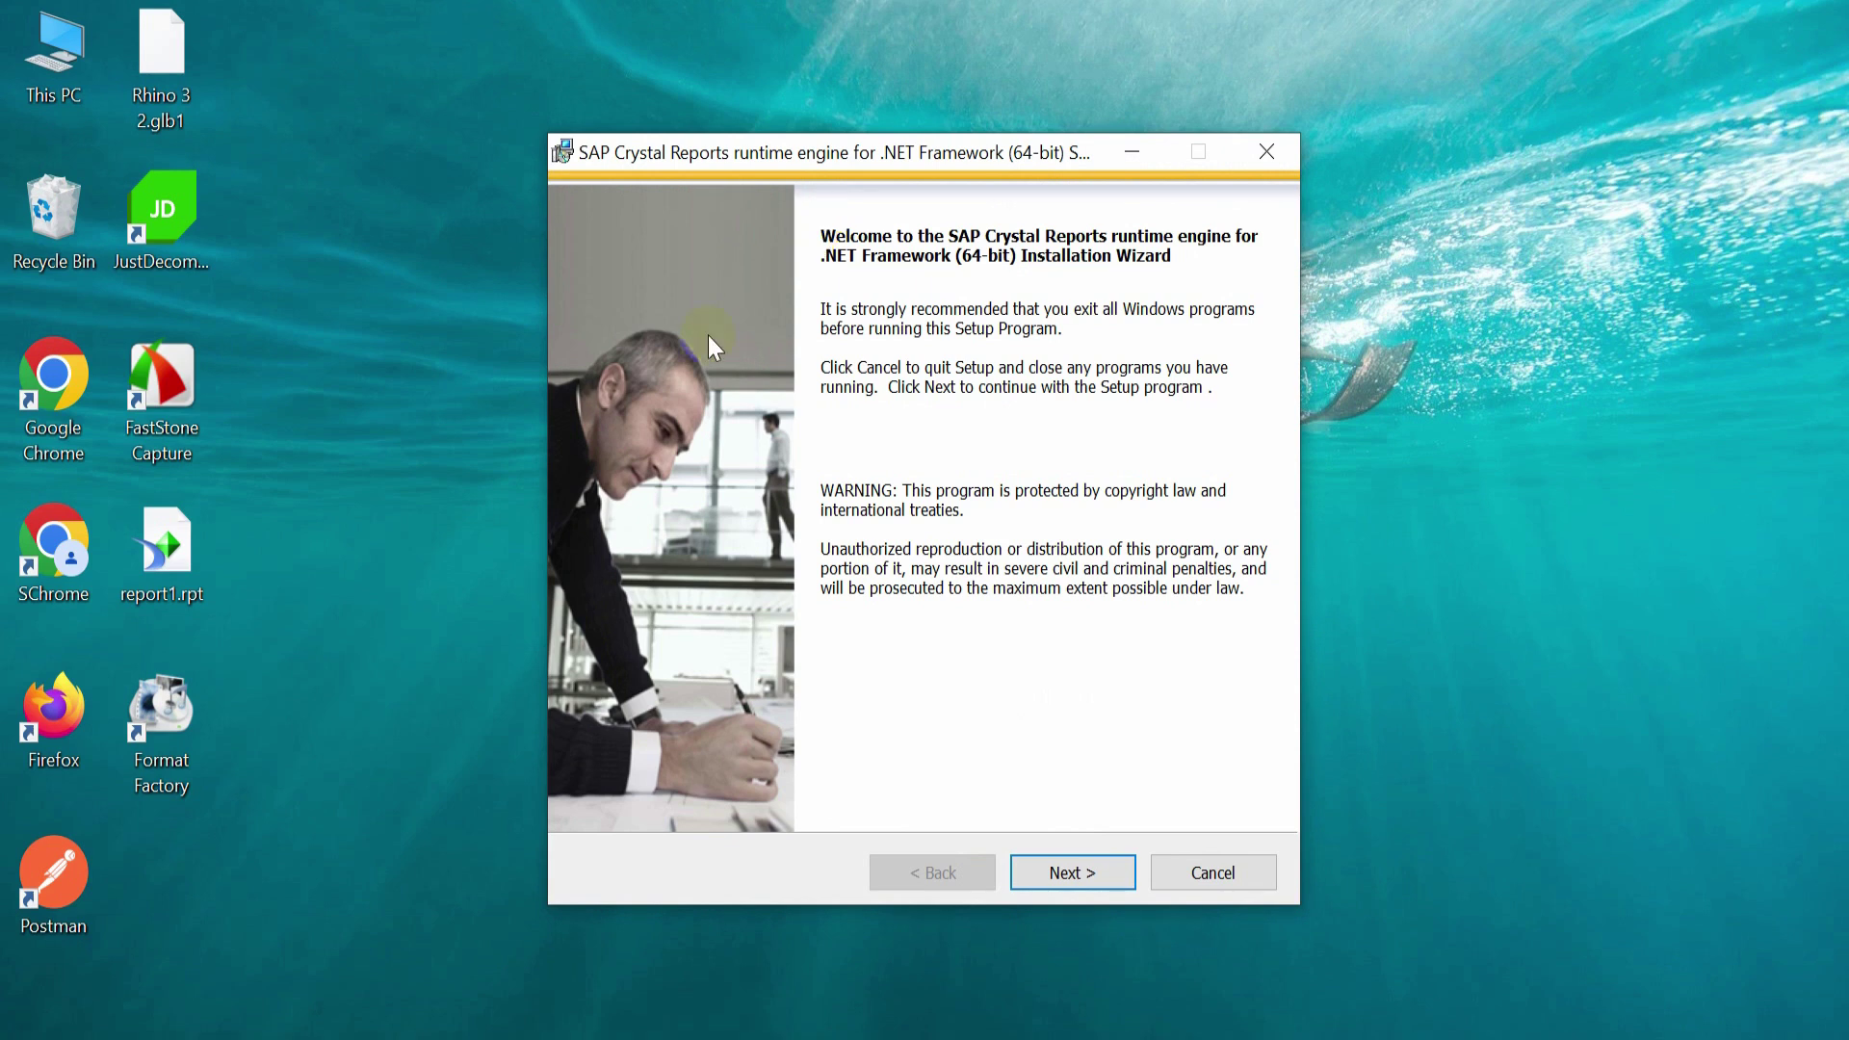
left_click(1061, 872)
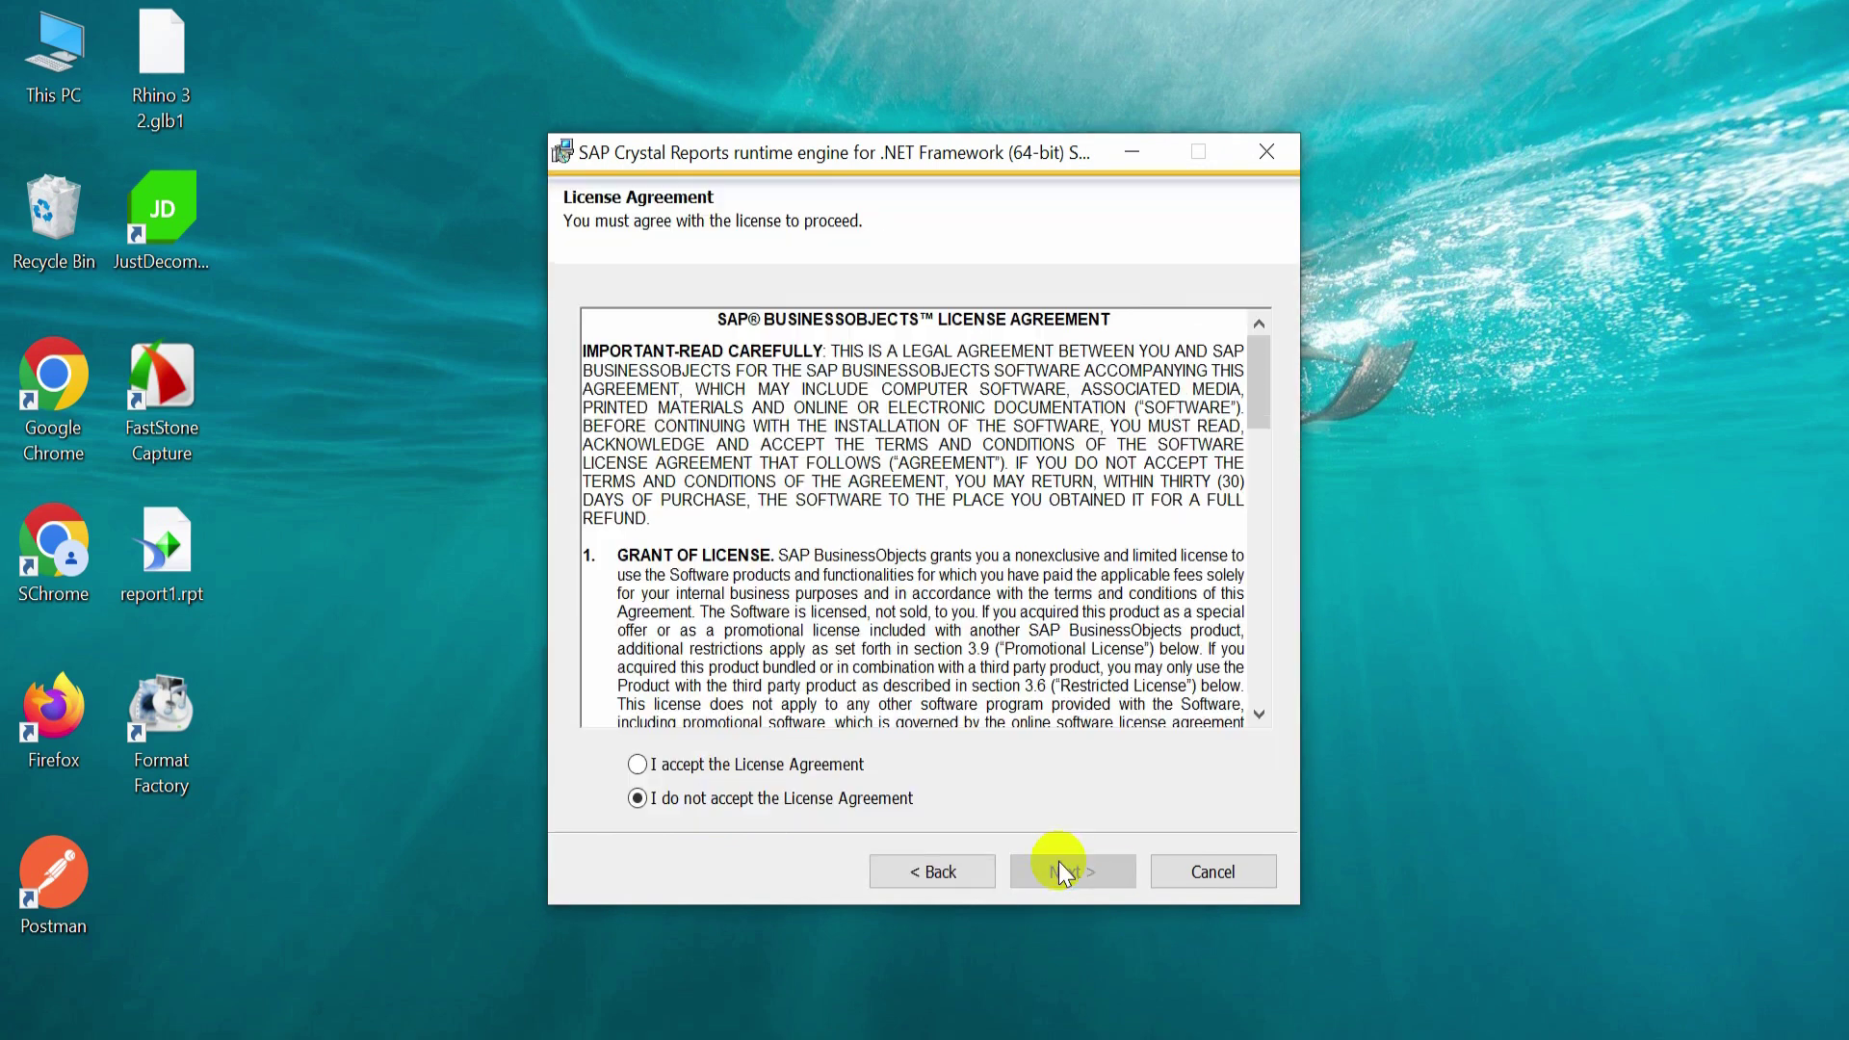
left_click(746, 769)
left_click(1109, 872)
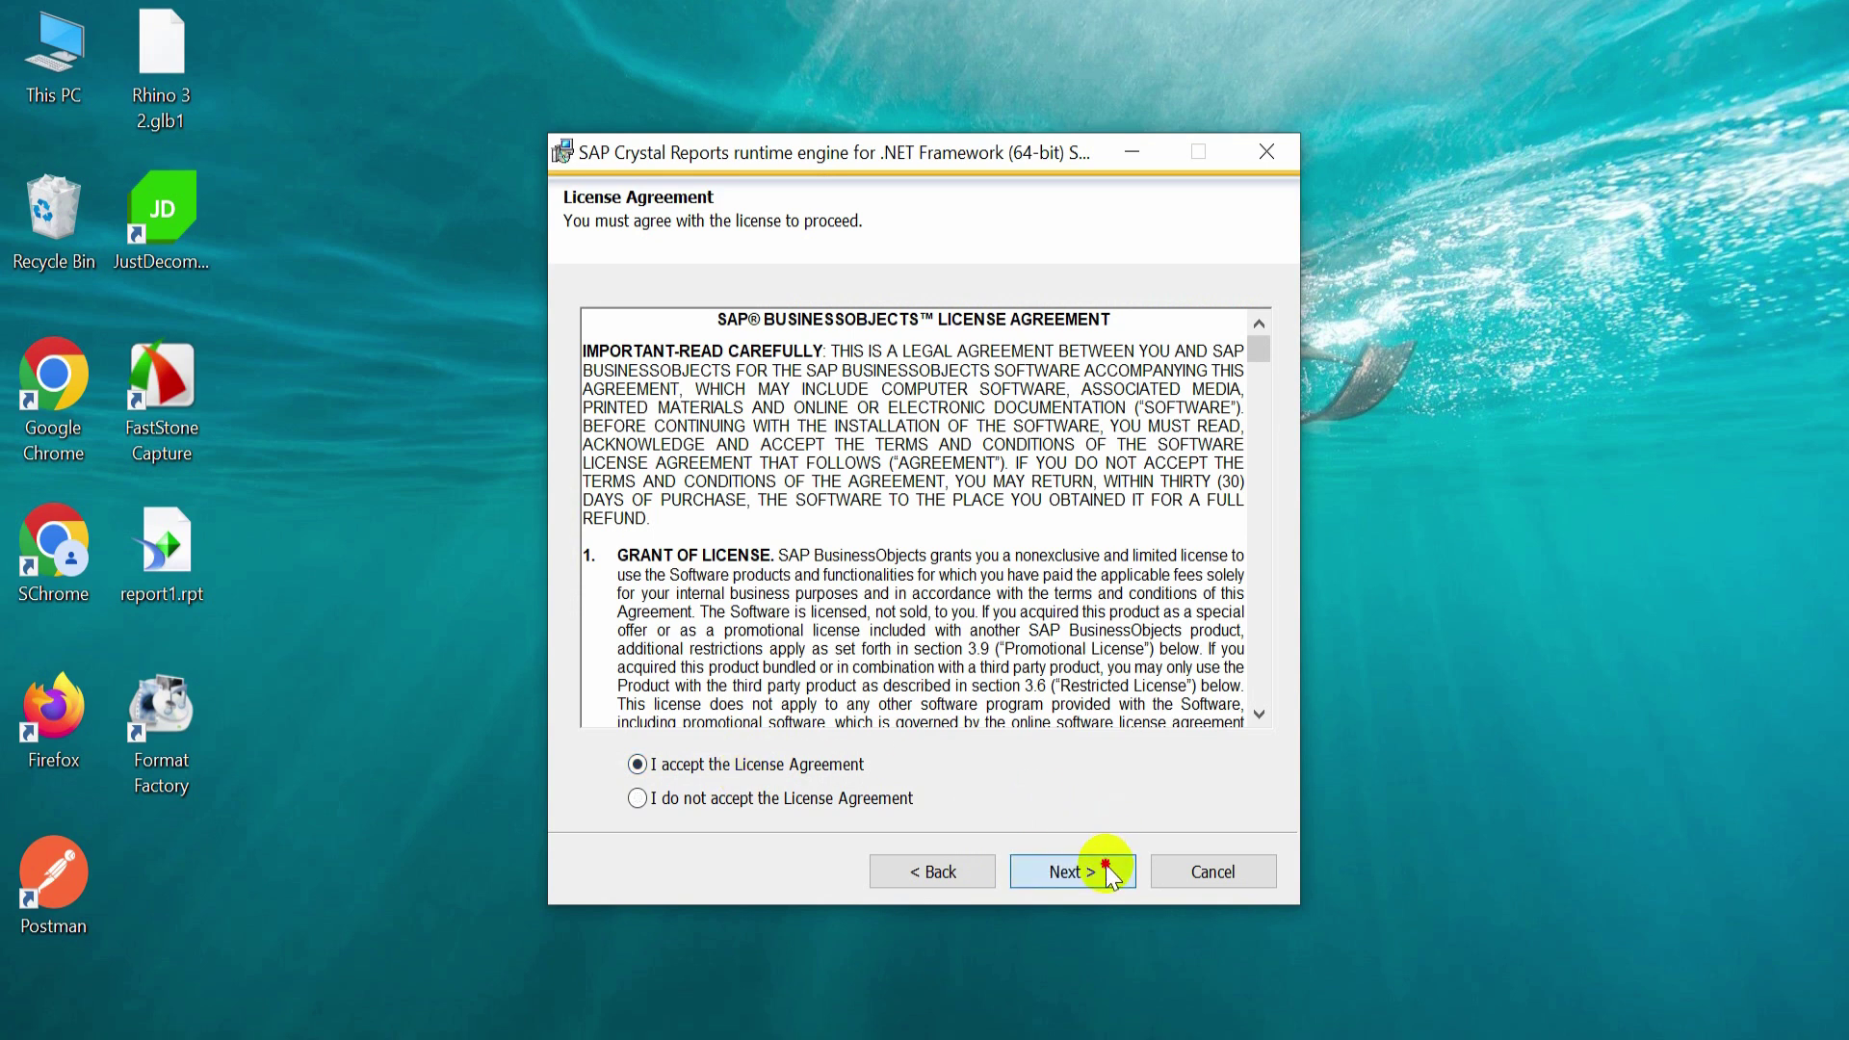
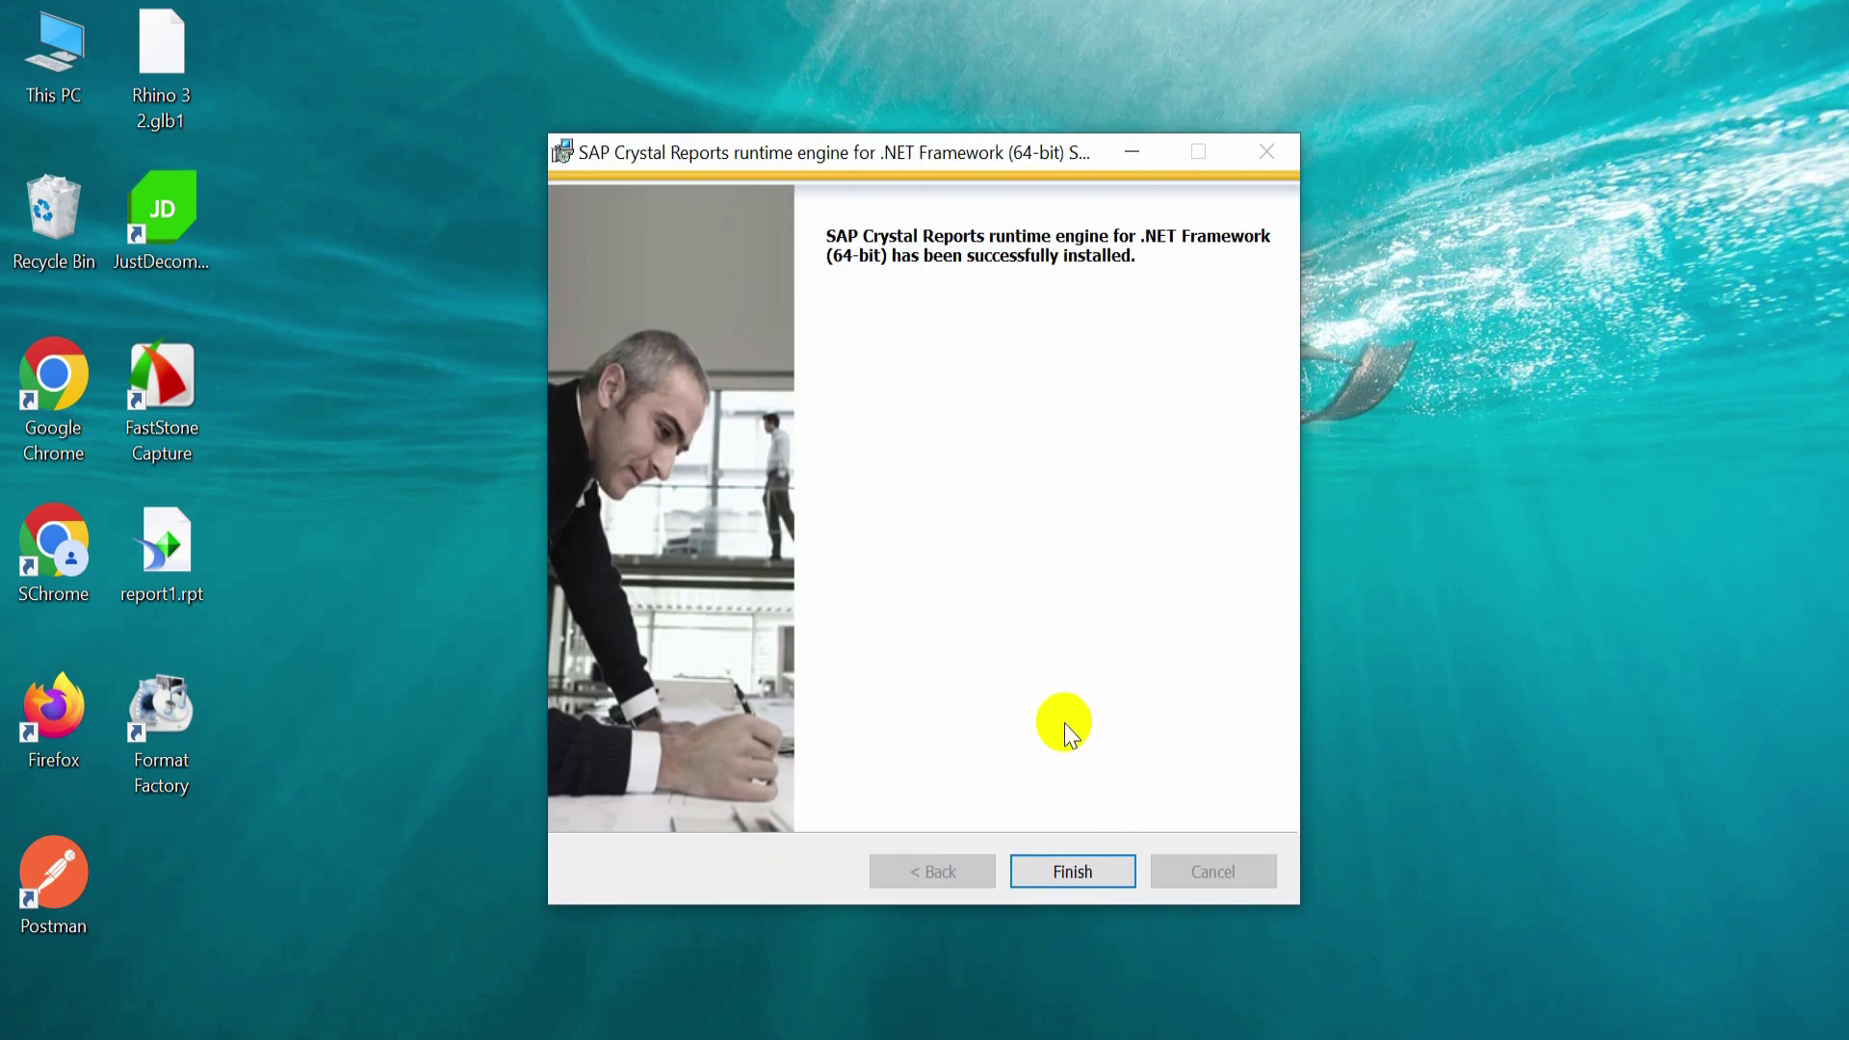
left_click(1088, 873)
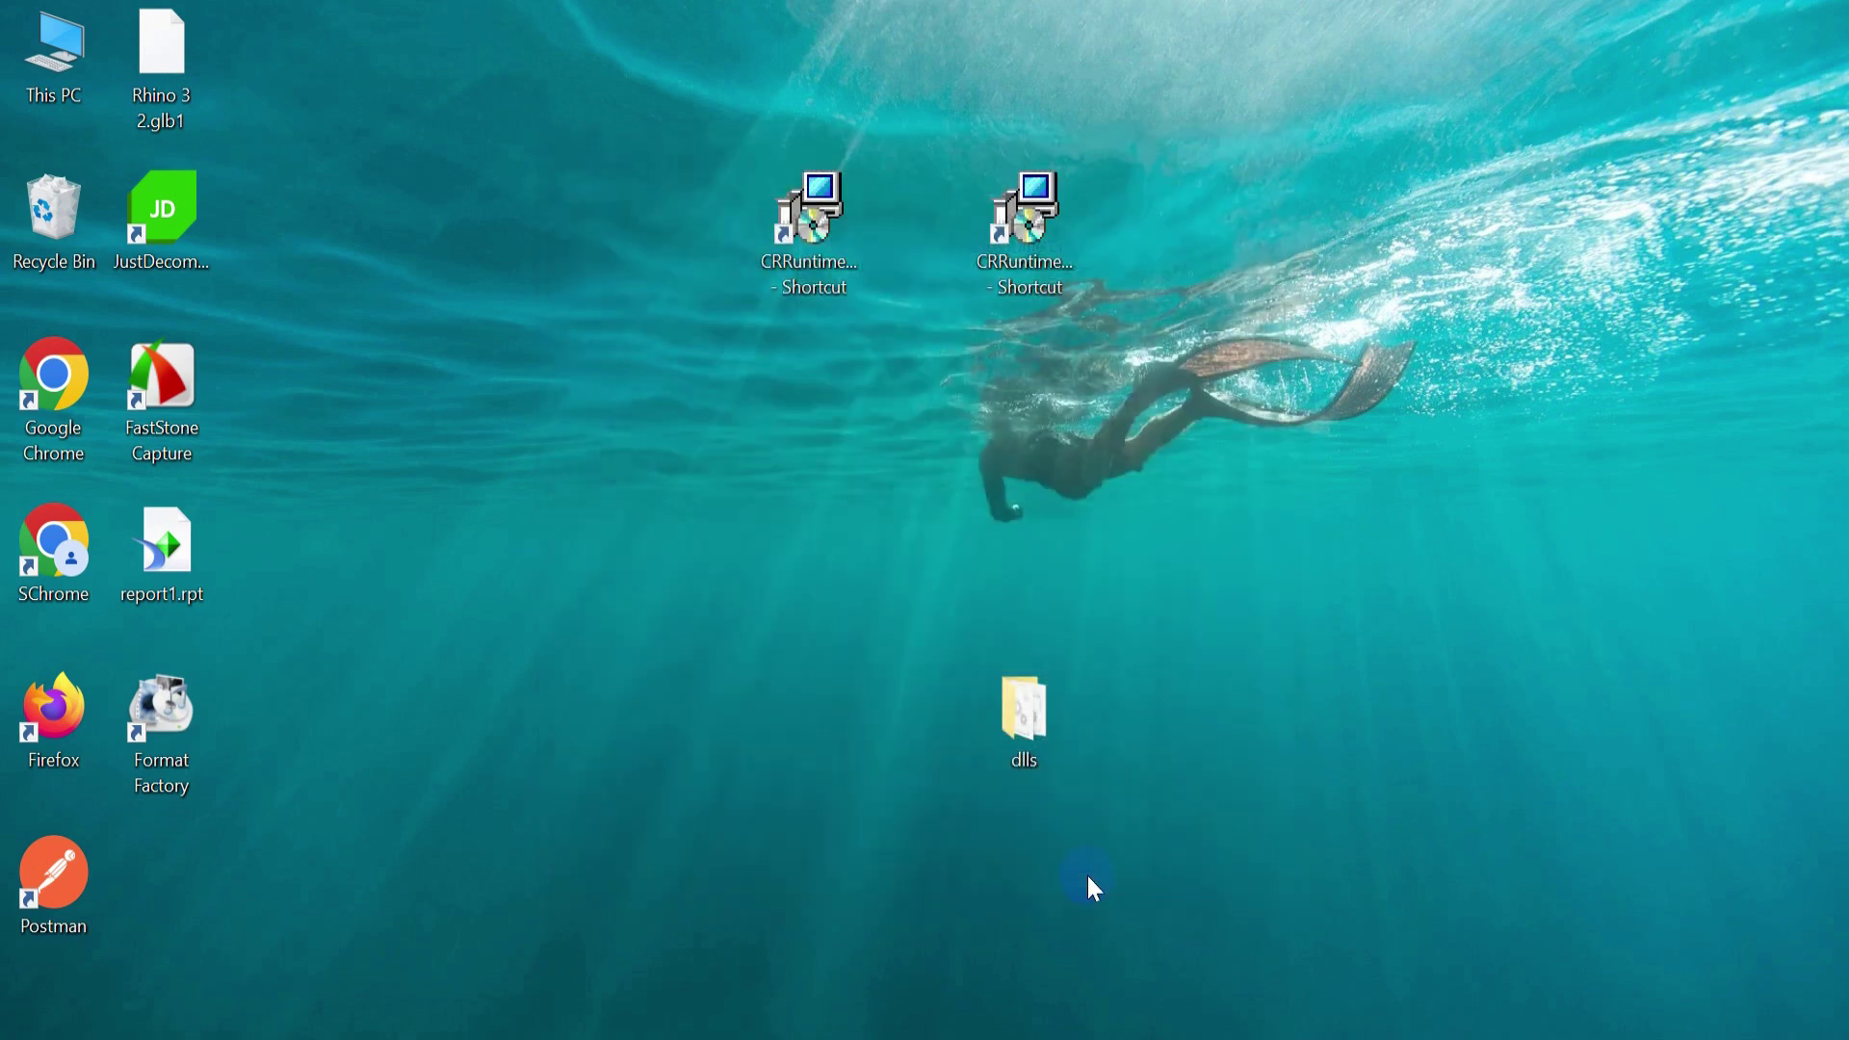
Step: Install the 32-bit Crystal Reports runtime engine for .NET Framework from the CRRuntime_32bit_13_0_16.msi desktop shortcut, accepting its license agreement
double_click(1010, 257)
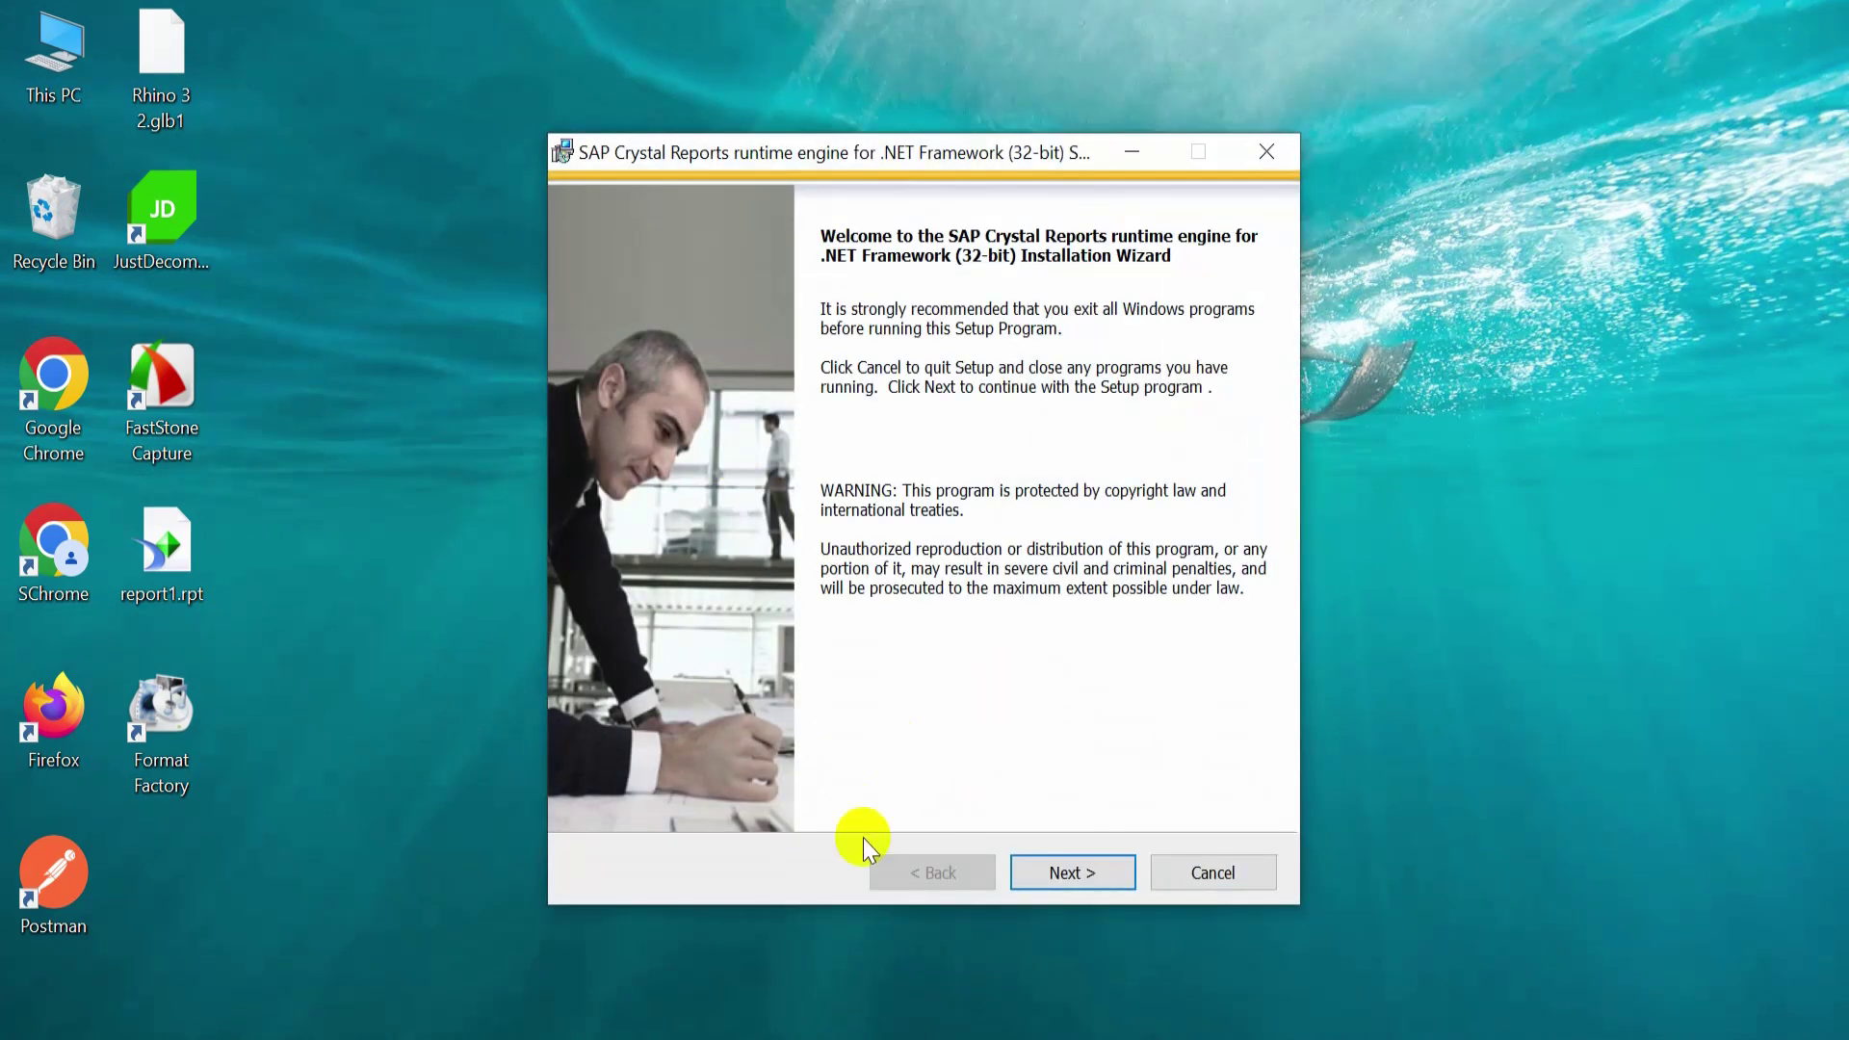
left_click(1073, 872)
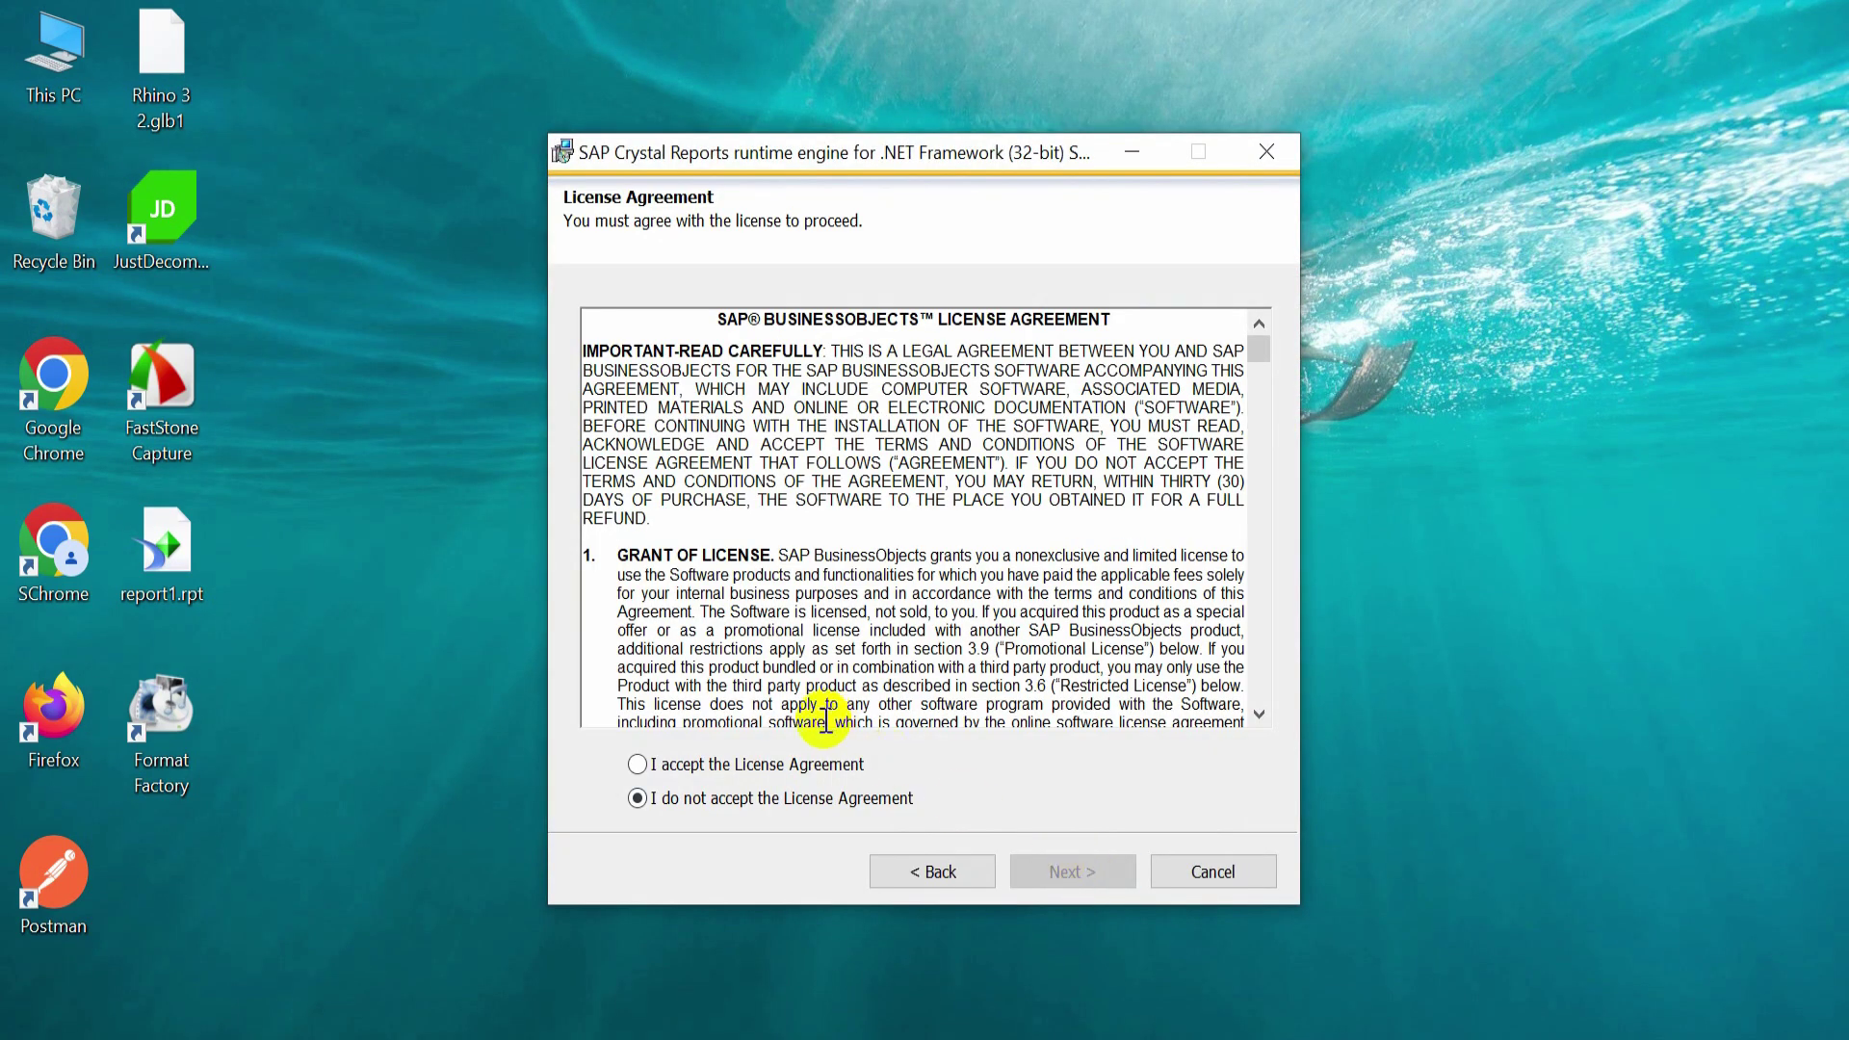
left_click(814, 771)
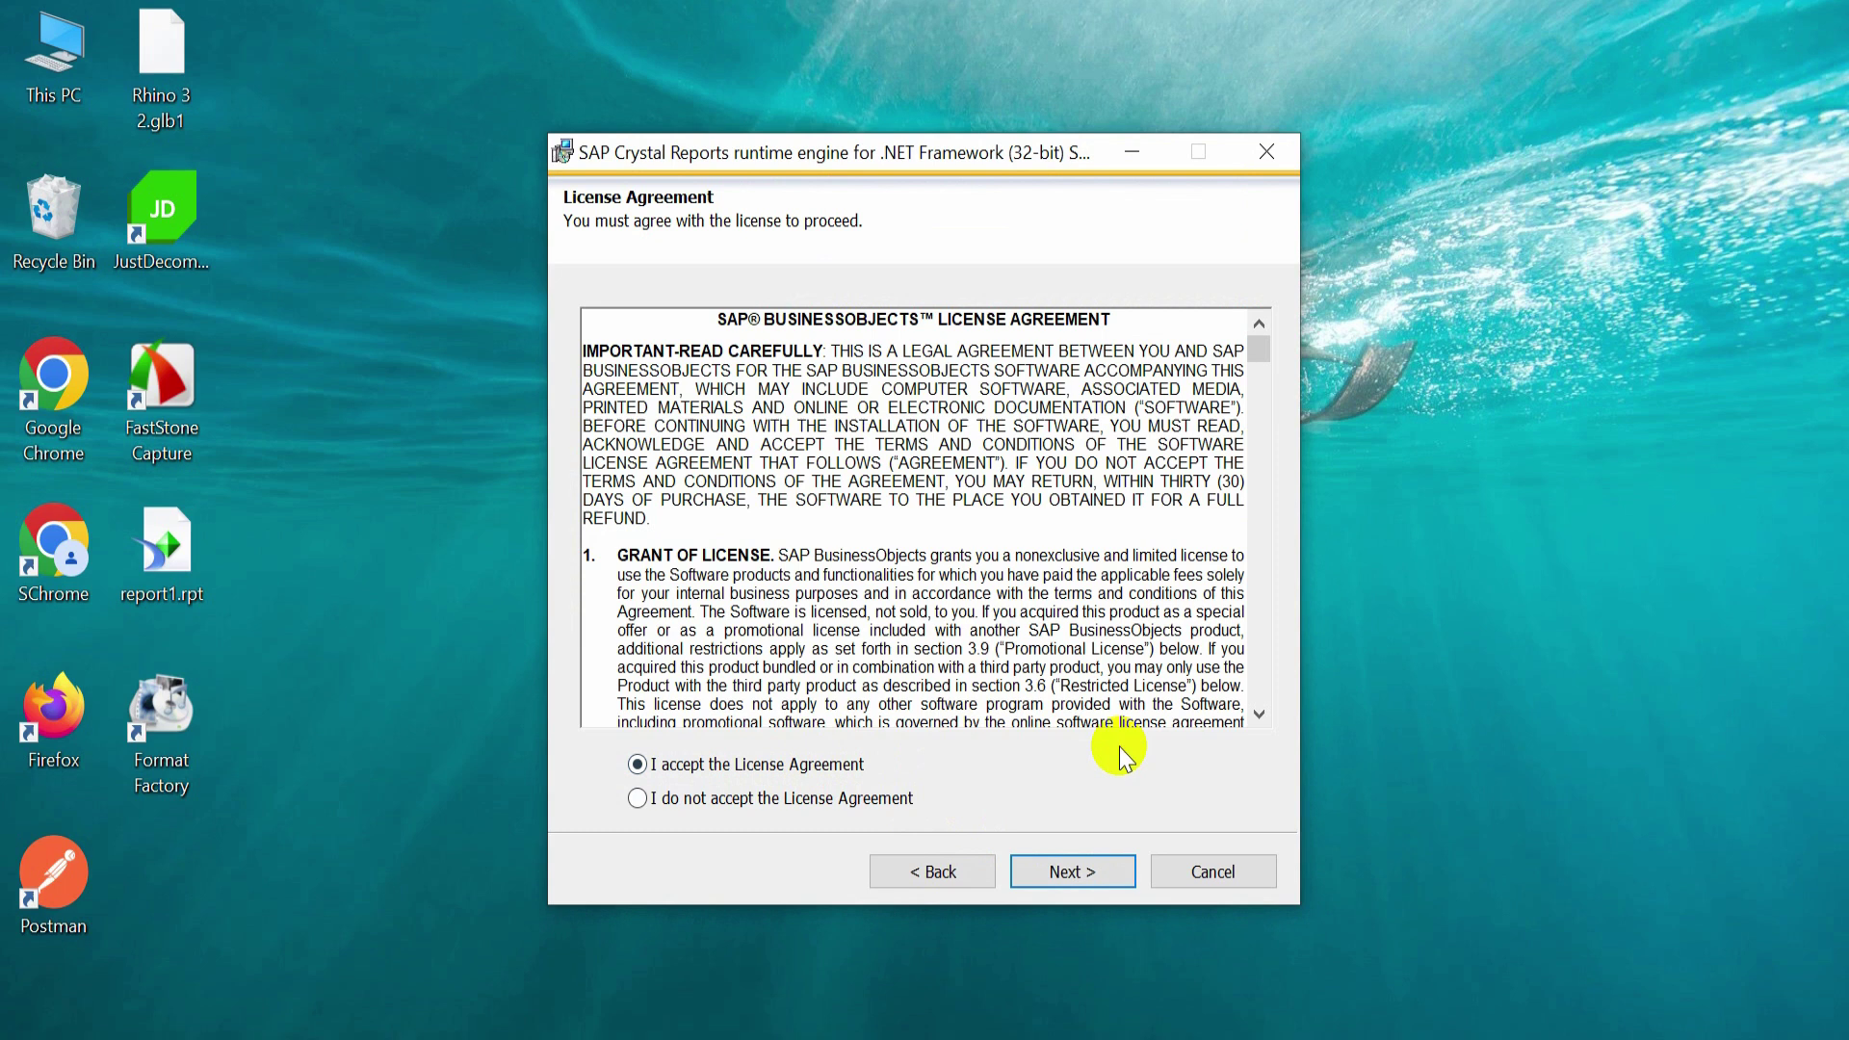
left_click(1115, 874)
left_click(1110, 871)
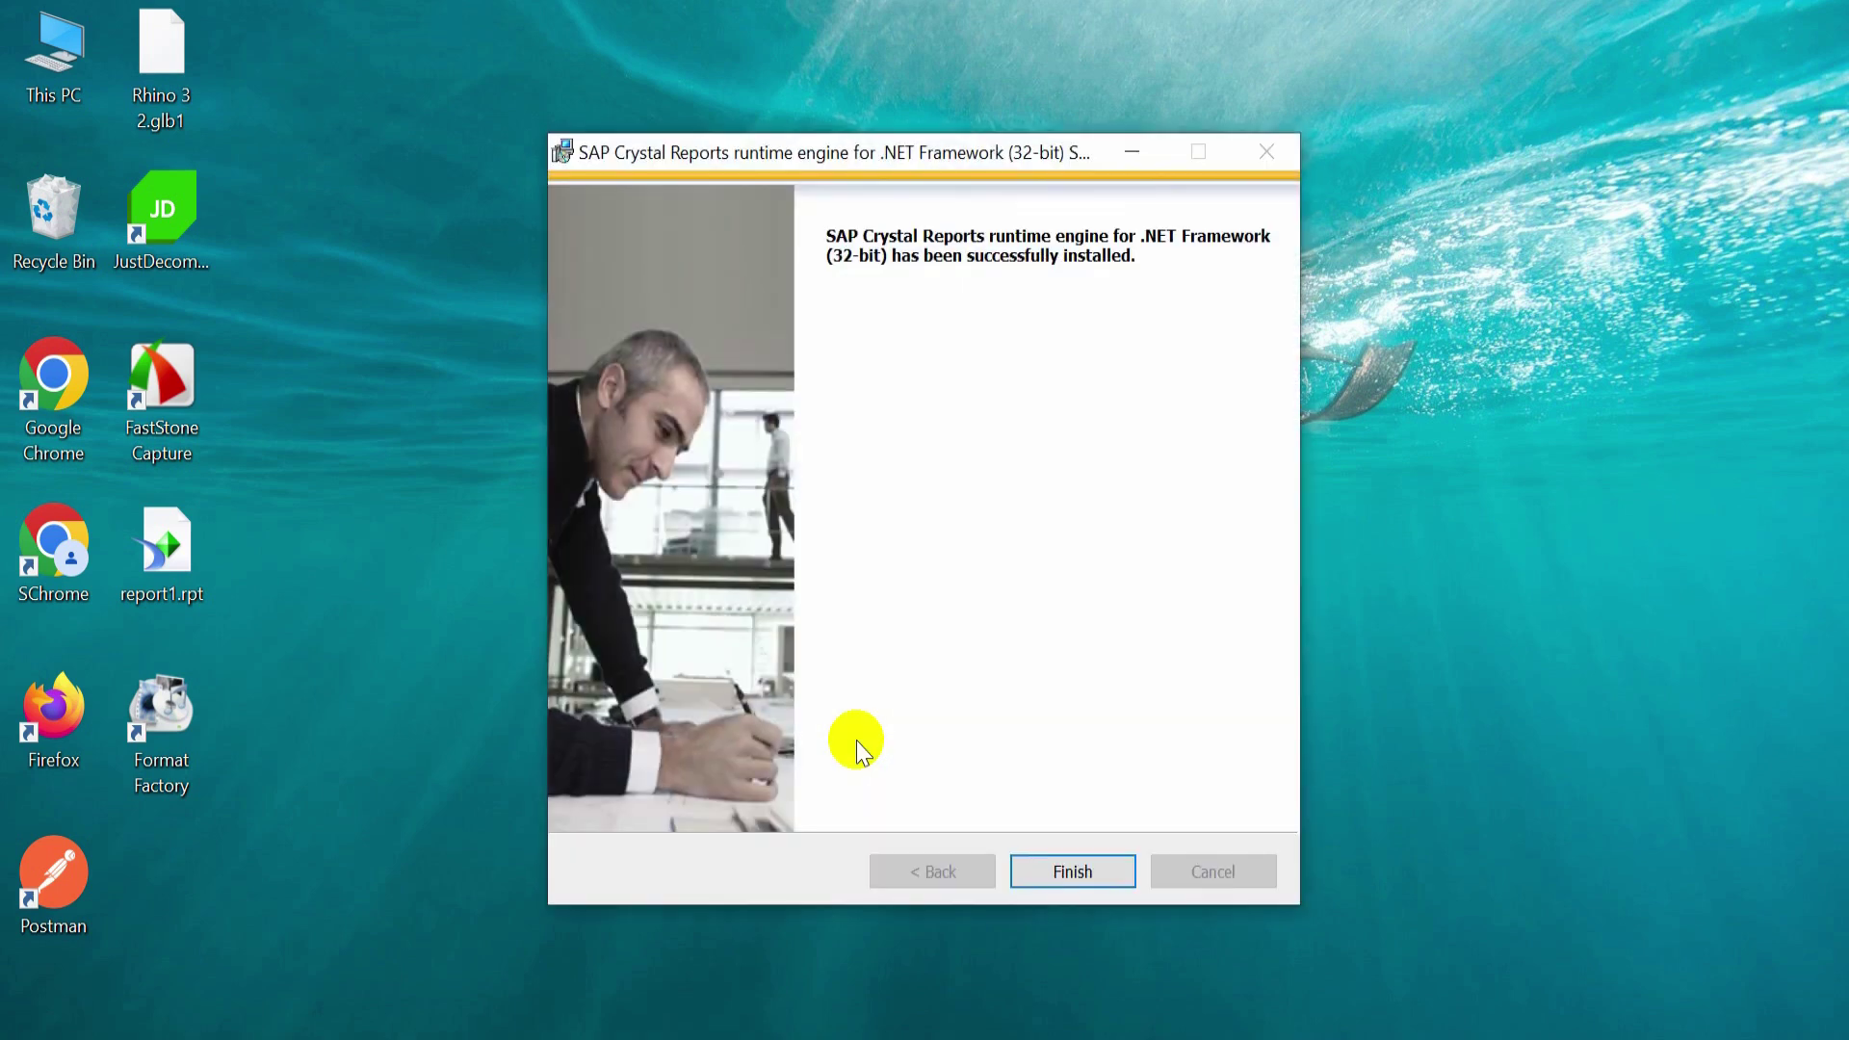
left_click(1064, 873)
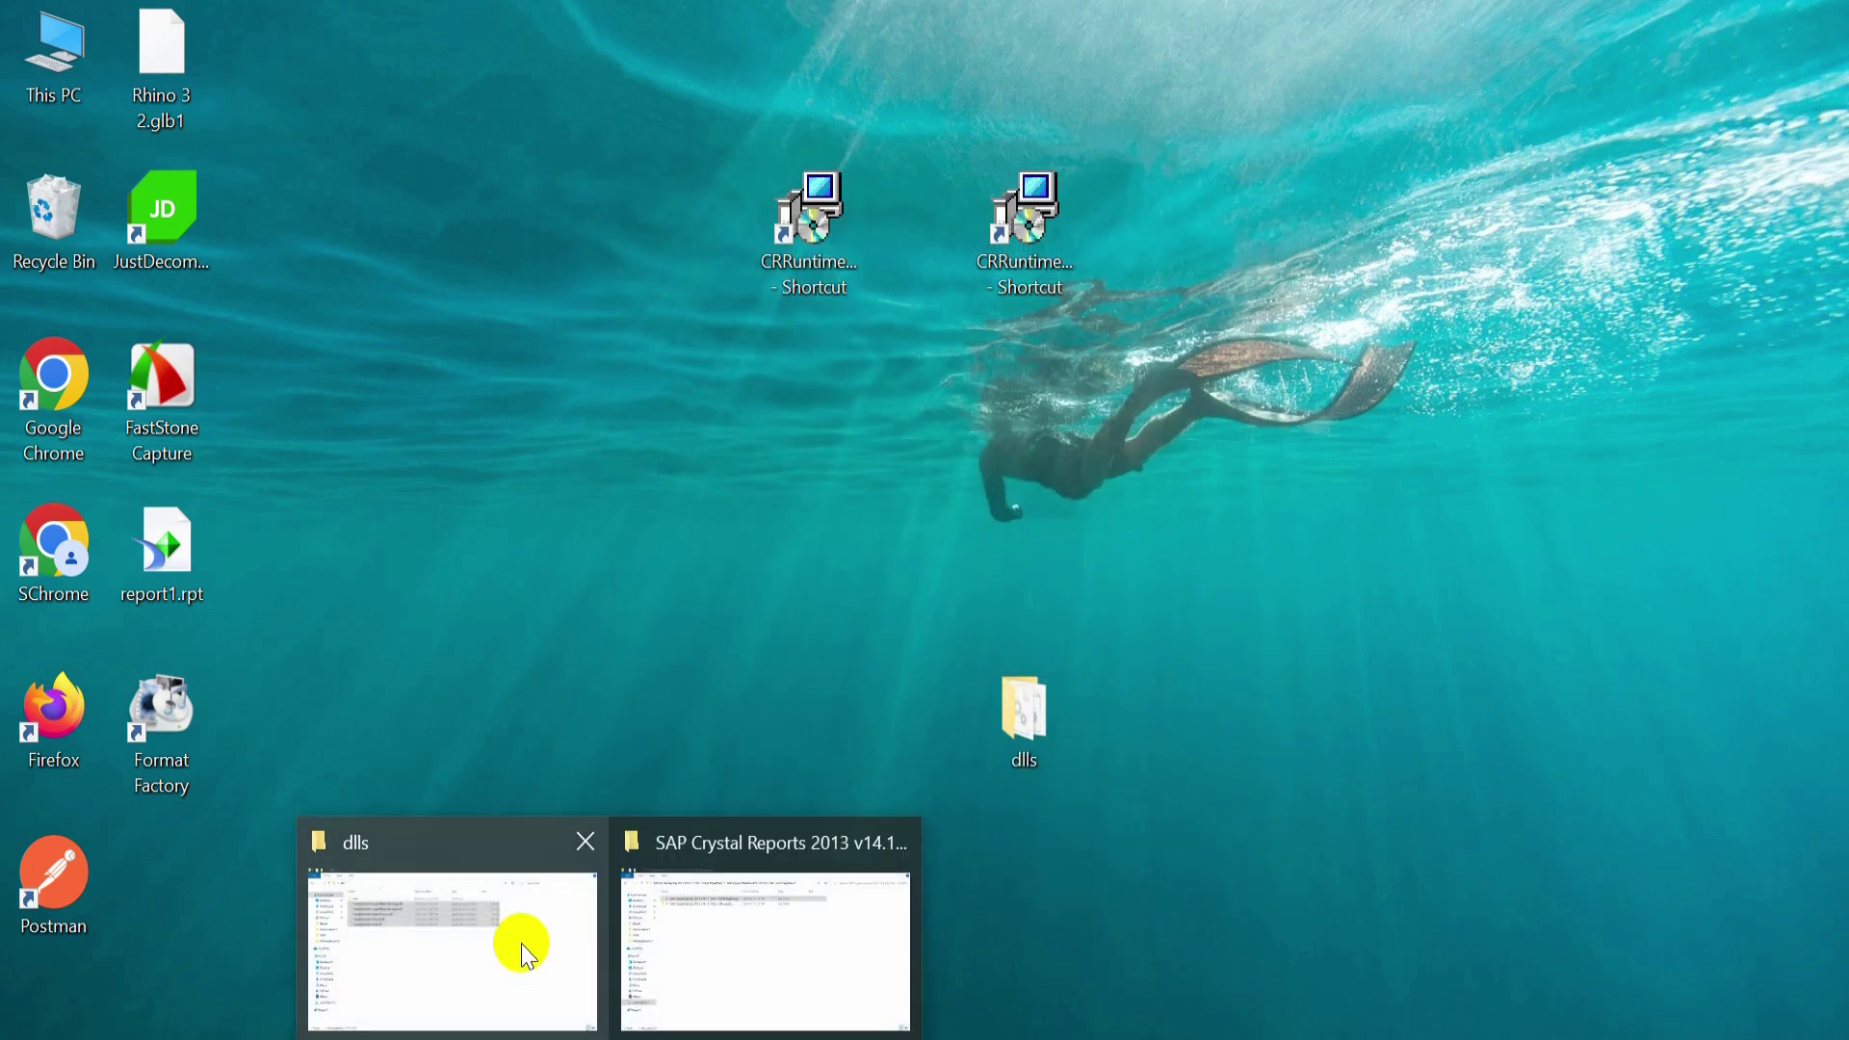
Step: Bring back the dlls folder window with the CrystalDecisions DLL files
left_click(520, 944)
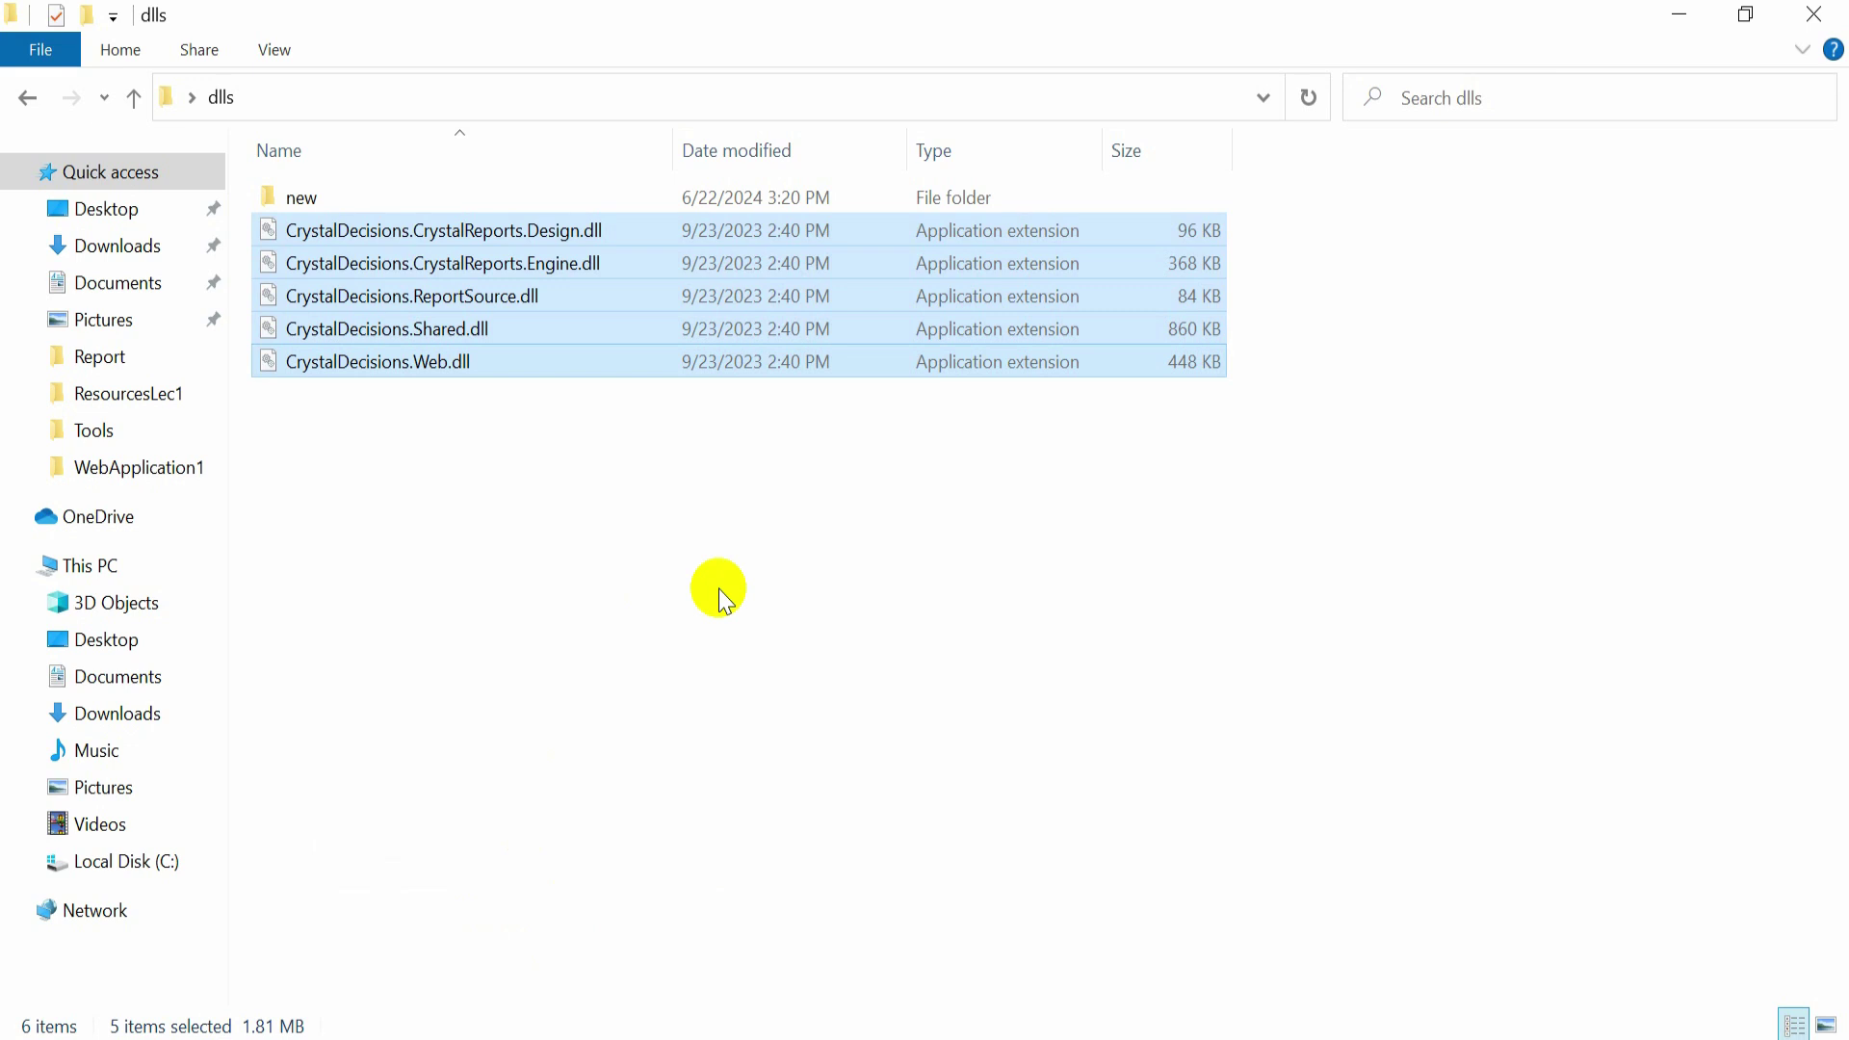